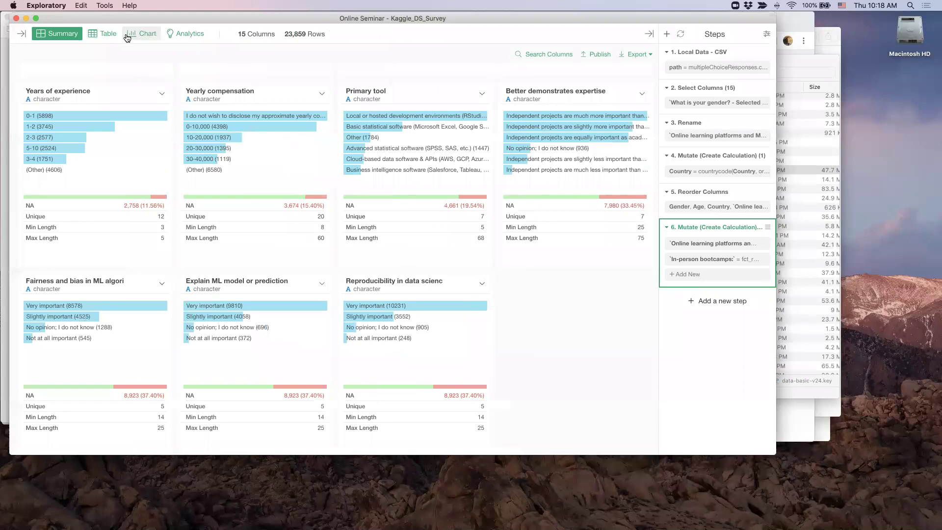
- Review the summaries of all survey columns, from Gender through Reproducibility in data science
scroll(195, 125, "up", 10)
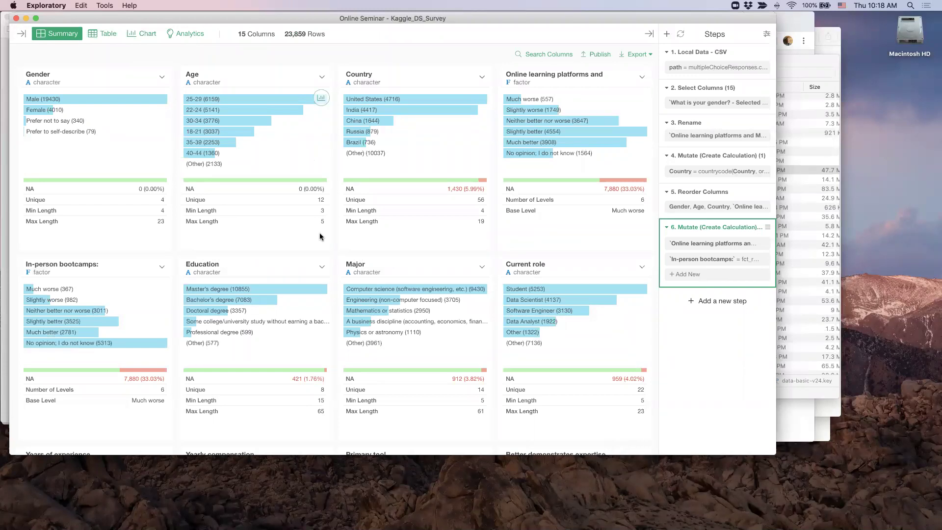
scroll(336, 241, "down", 8)
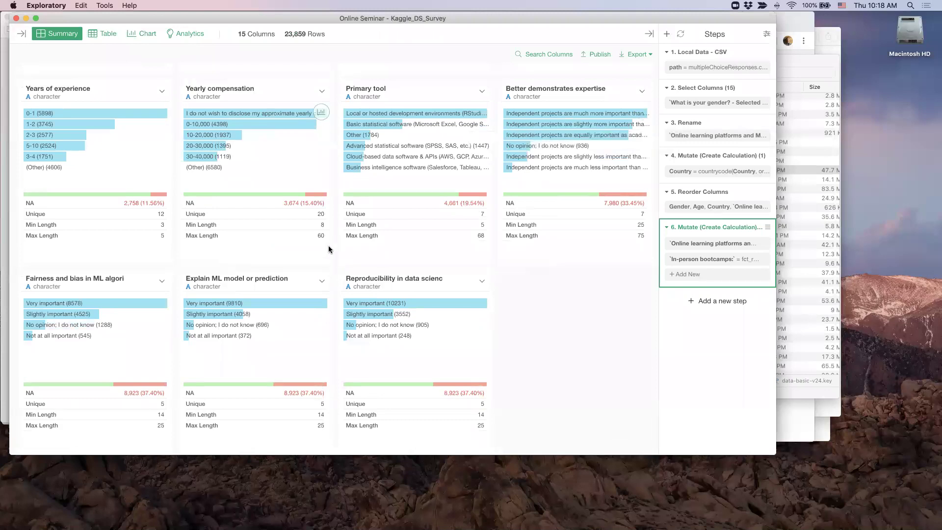
scroll(329, 249, "up", 3)
scroll(329, 249, "up", 3)
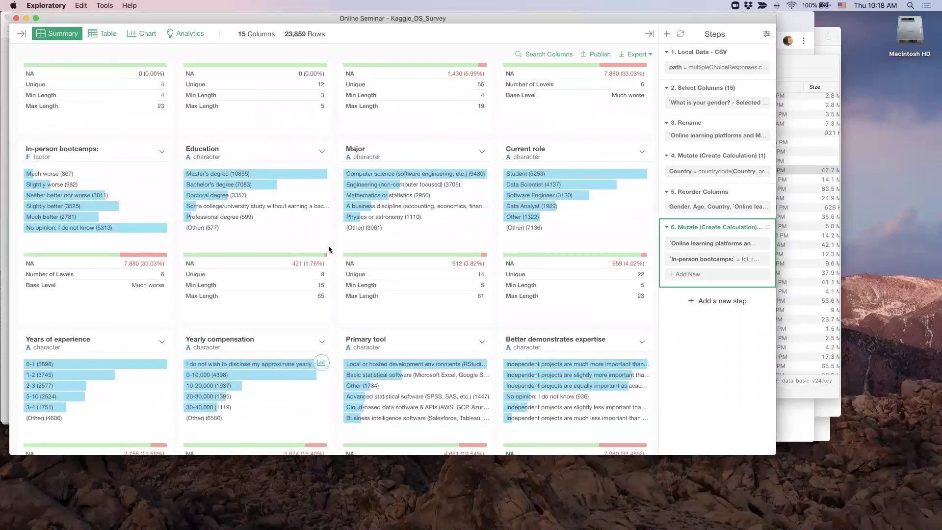
scroll(266, 263, "down", 4)
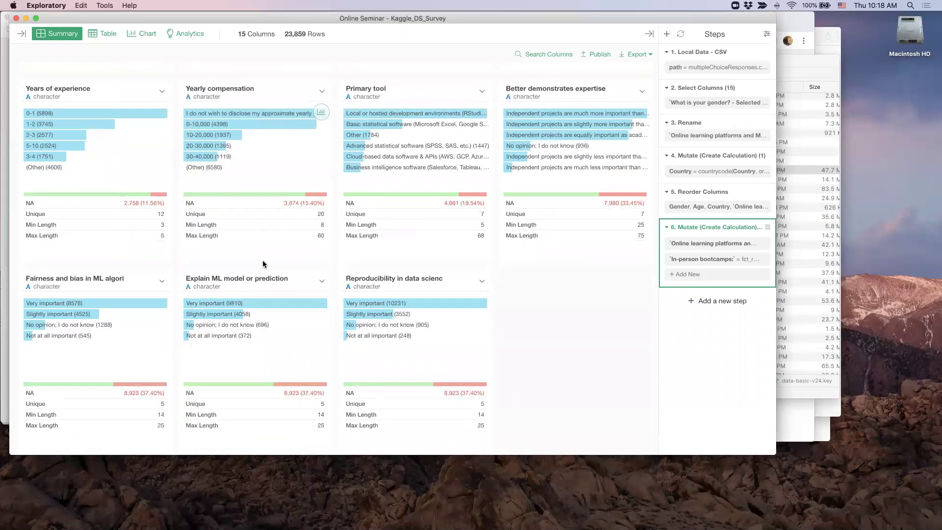
scroll(290, 171, "up", 2)
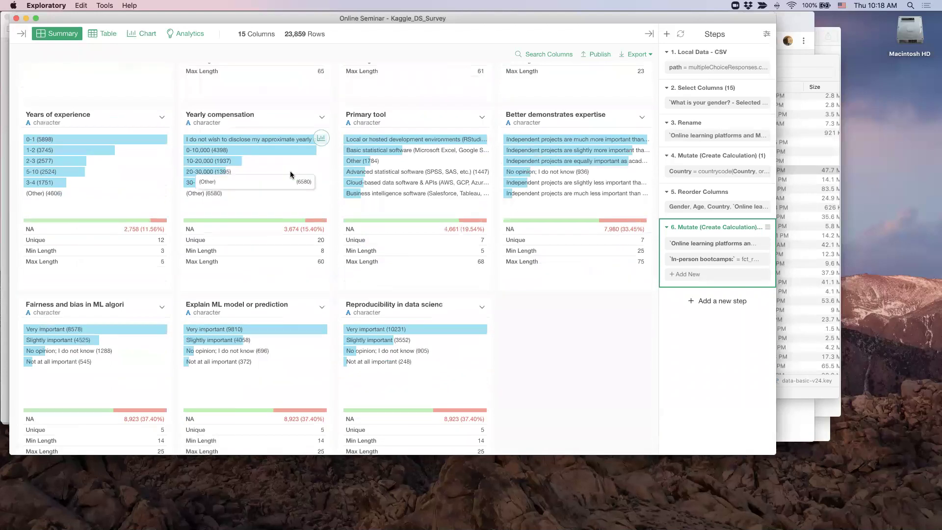
scroll(290, 171, "up", 6)
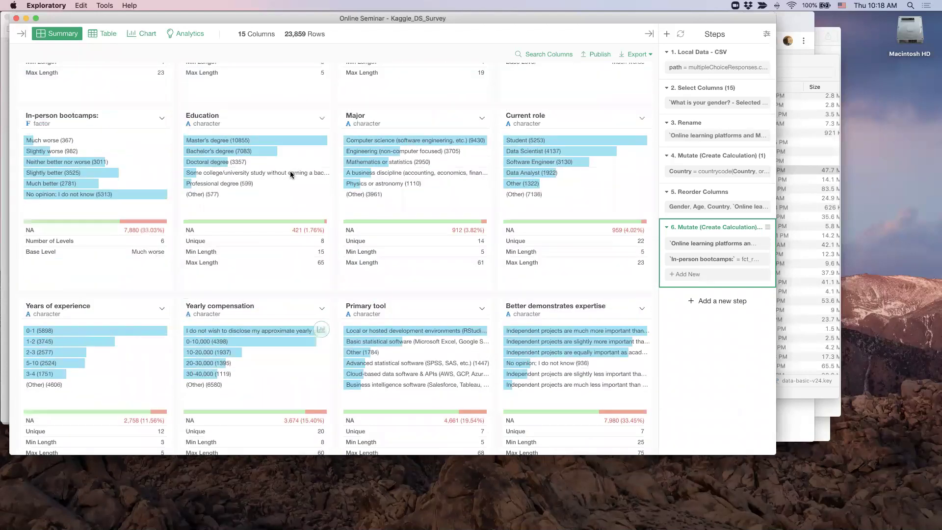
scroll(290, 171, "up", 4)
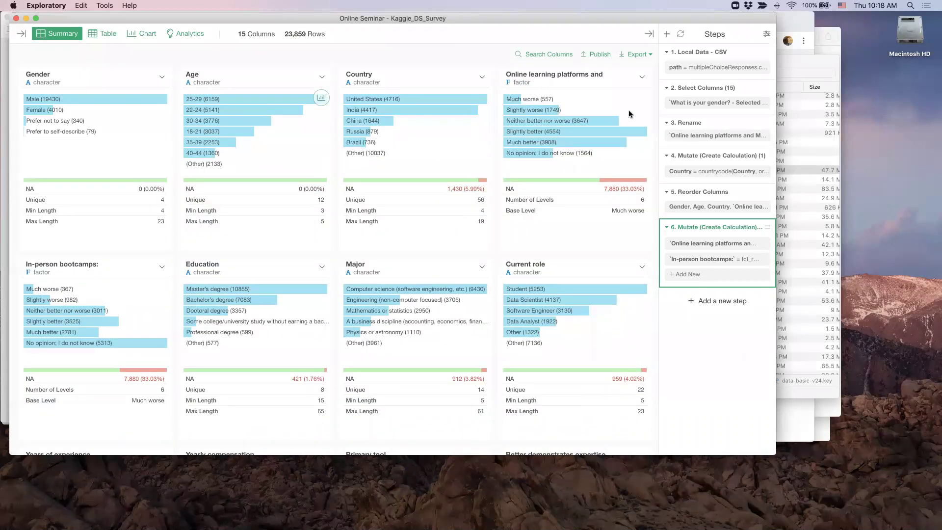
- Return to the Reorder Columns step and delete the Mutate (Create Calculation) step that follows it
left_click(690, 195)
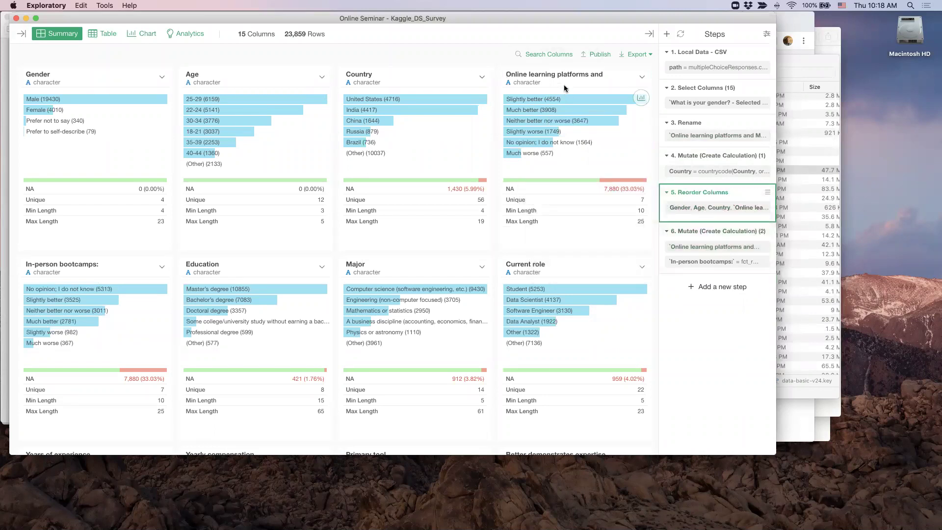
mouse_move(721, 232)
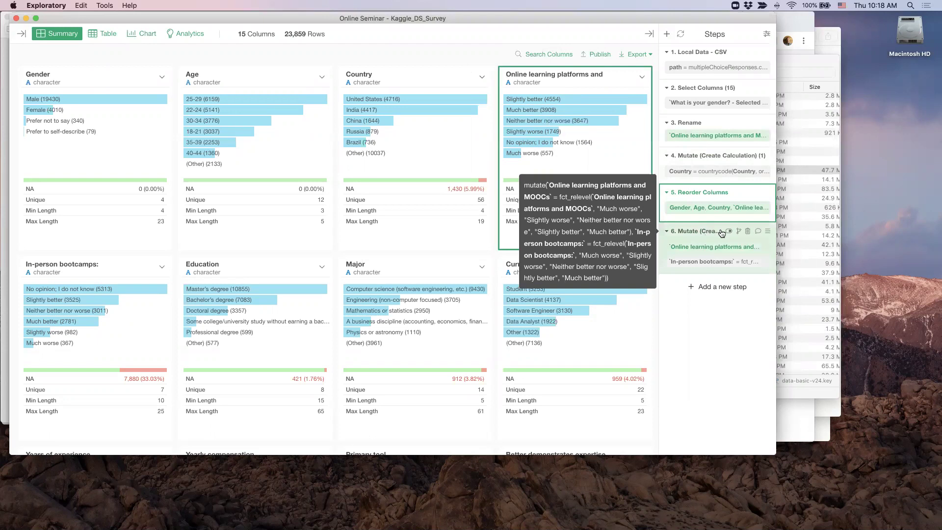
left_click(748, 232)
left_click(720, 206)
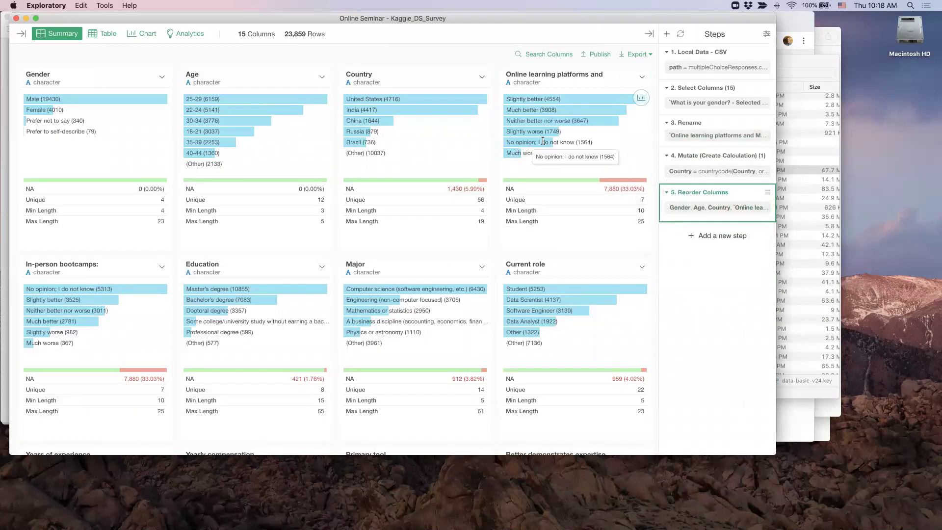
- Create a bar chart from the Online learning platforms and MOOCs column and filter that column with "is not NA"
left_click(565, 93)
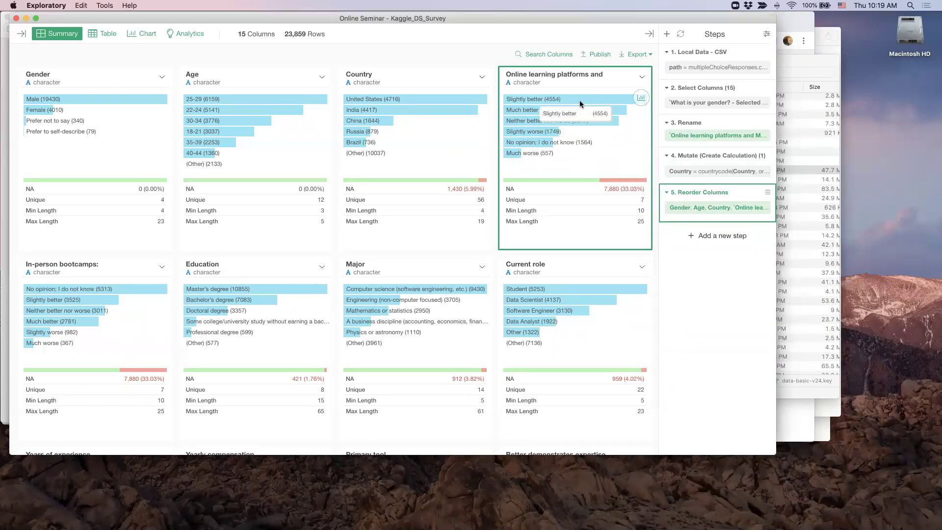
left_click(641, 99)
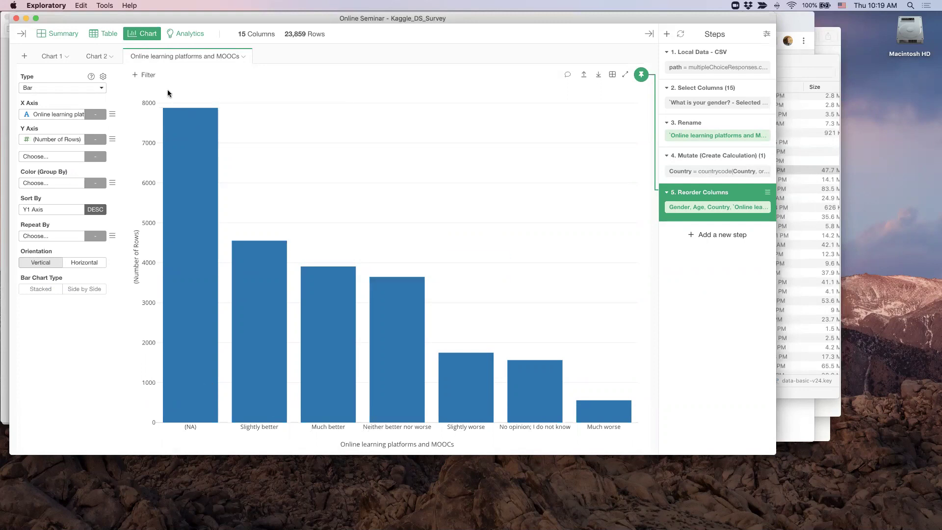
left_click(146, 75)
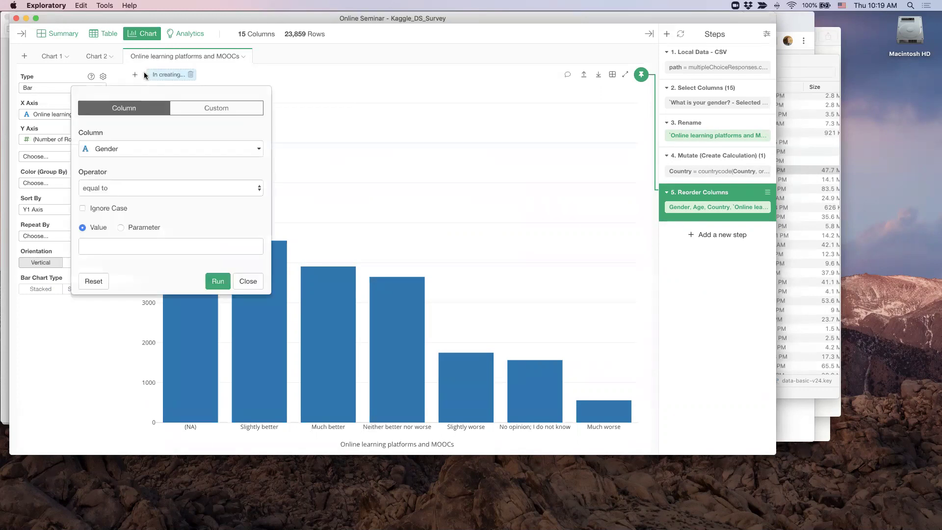
left_click(143, 150)
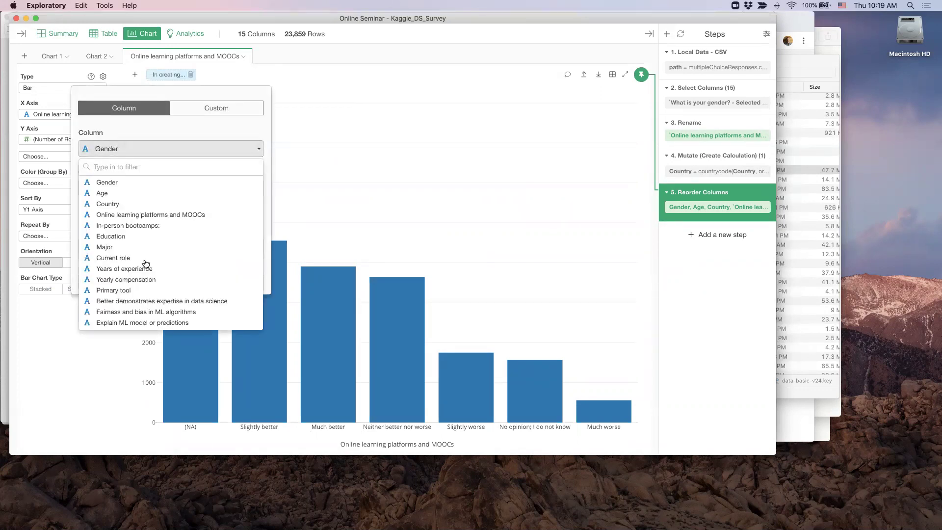
left_click(179, 219)
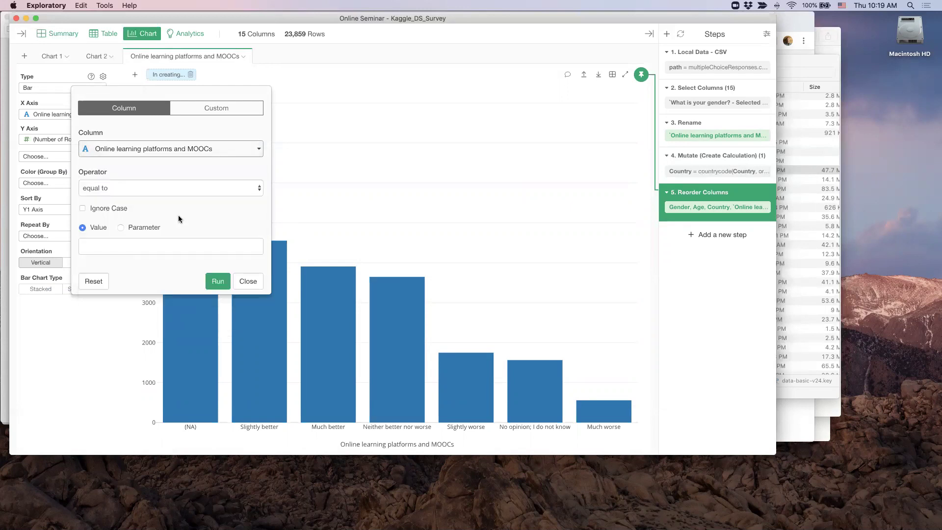
left_click(120, 184)
left_click(133, 290)
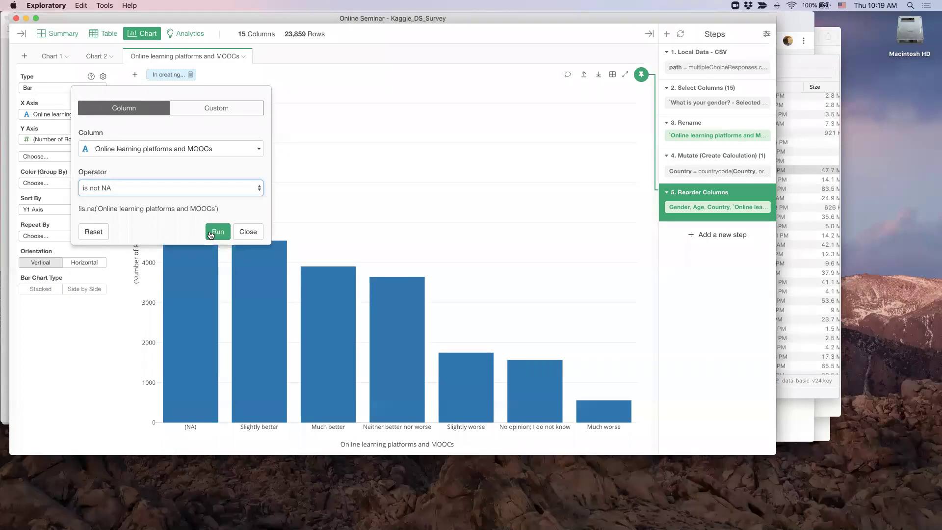
left_click(210, 231)
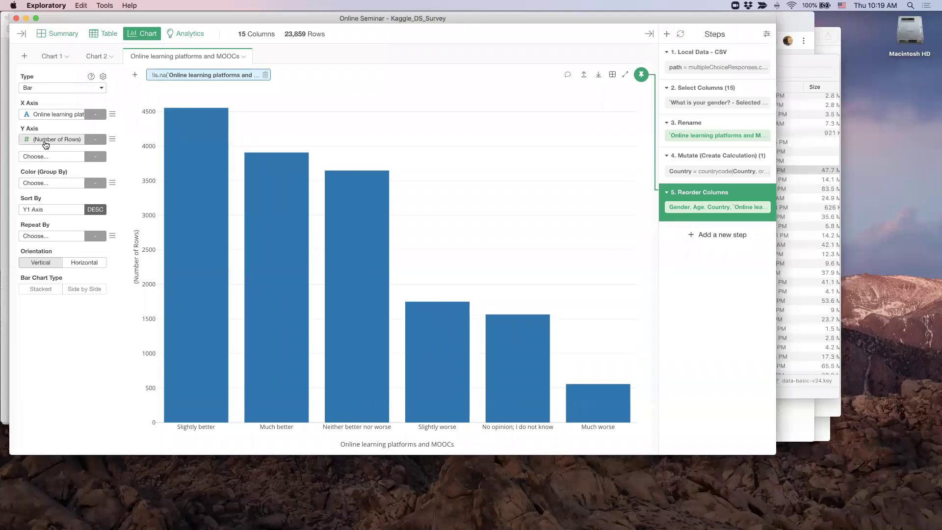
- Set the bar chart's sorting to (None)
left_click(42, 211)
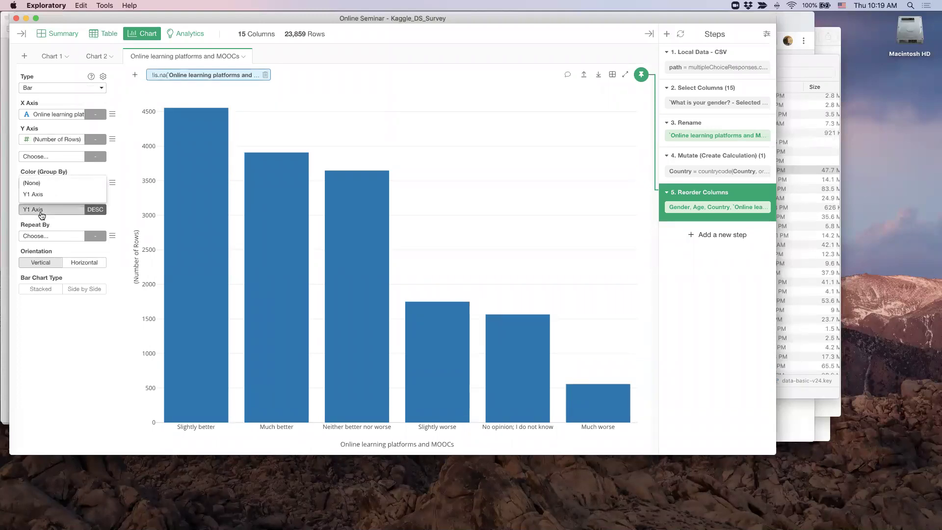
left_click(41, 187)
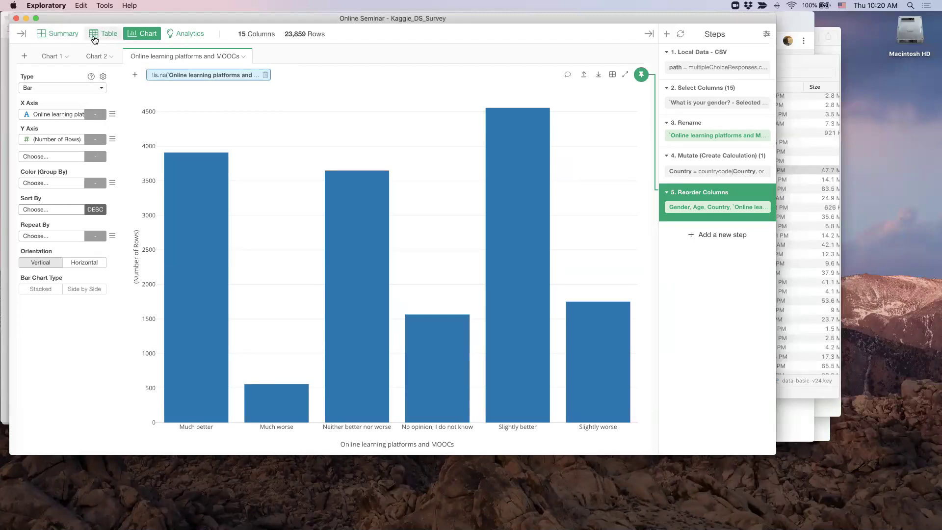
- Start a manual value order for the Online learning platforms and MOOCs column, with "Much worse" as the first level
left_click(62, 36)
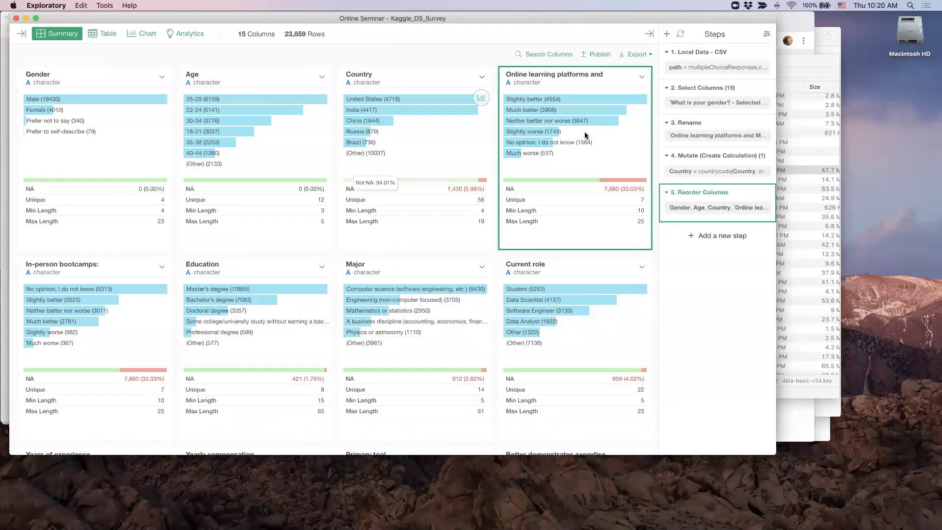
left_click(641, 77)
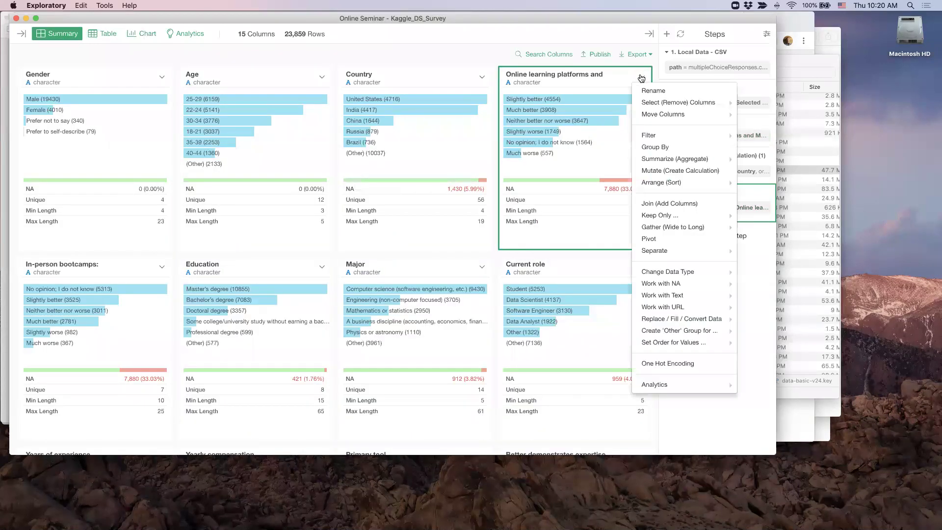
mouse_move(653, 343)
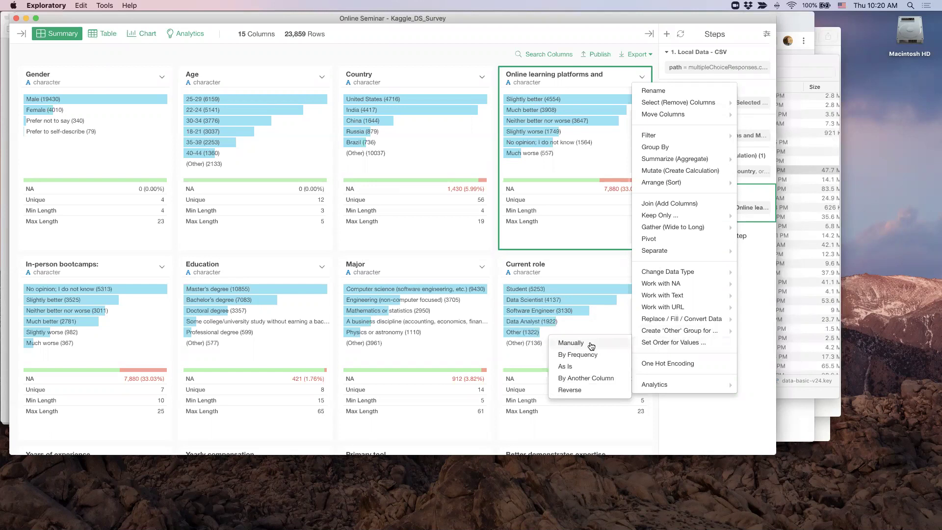
left_click(591, 344)
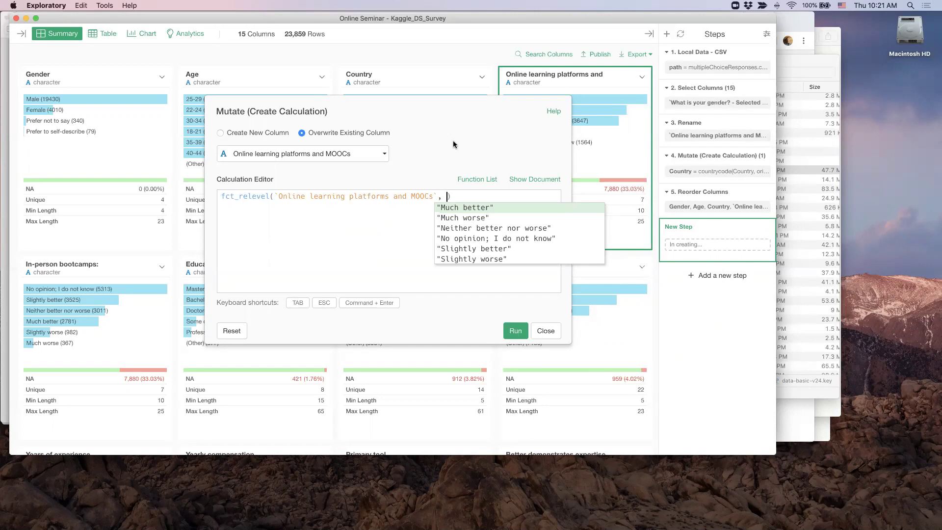
key("Down")
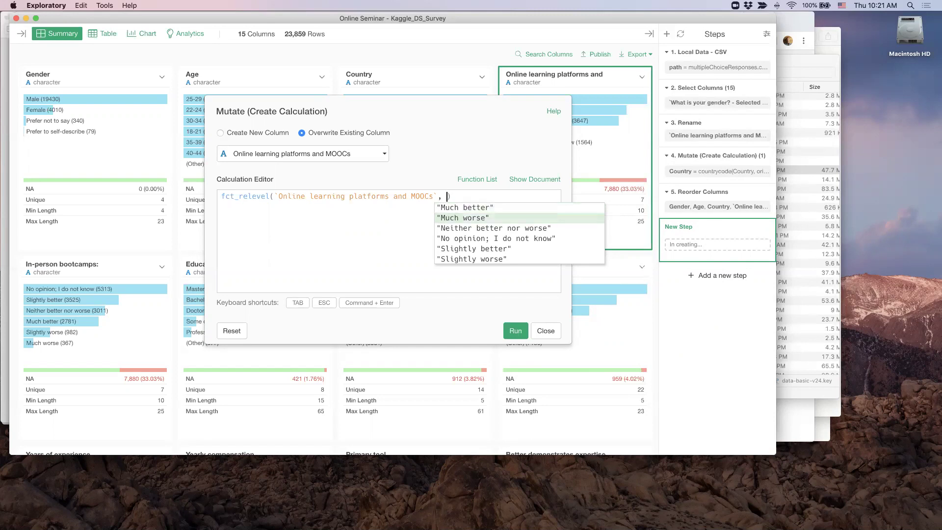
key("Return")
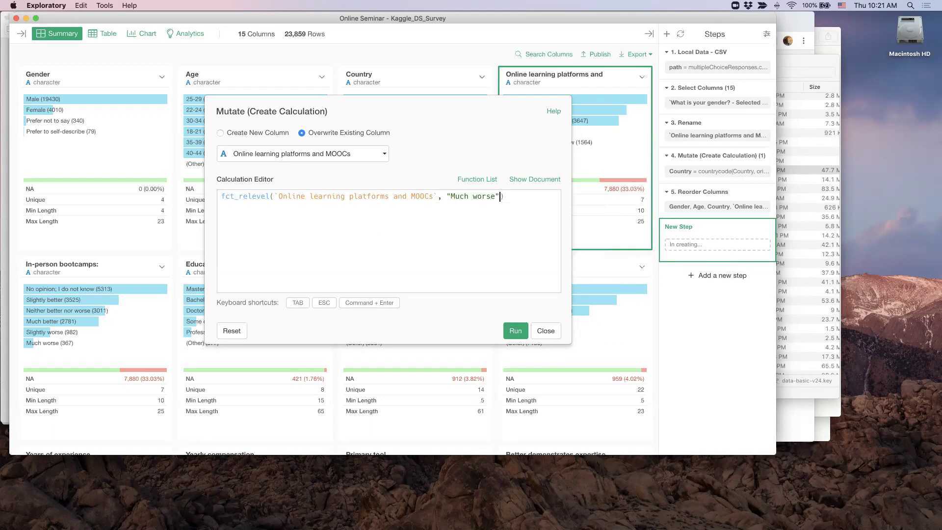
- Add "Slightly worse" and "Neither better nor worse" as the next levels in the fct_relevel calculation
type(",")
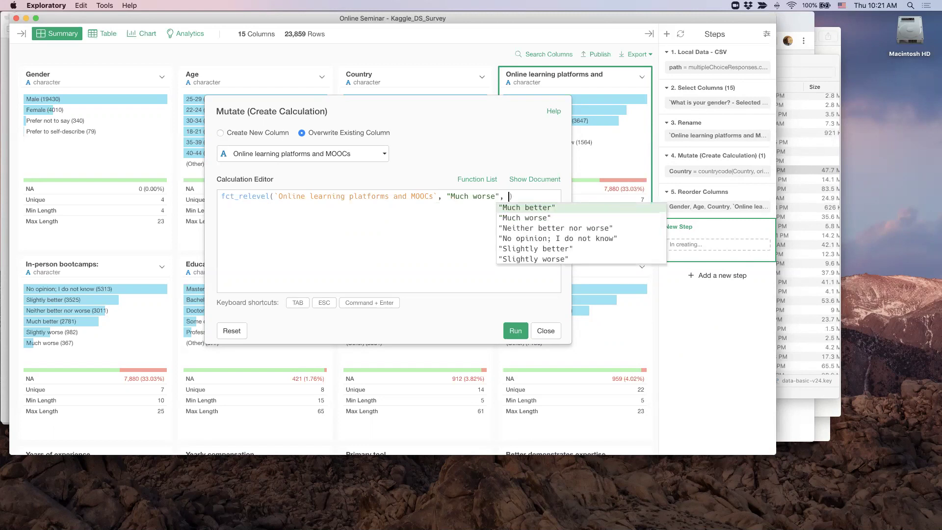
key("Down")
key("Down")
key("Down")
key("Down")
key("Down")
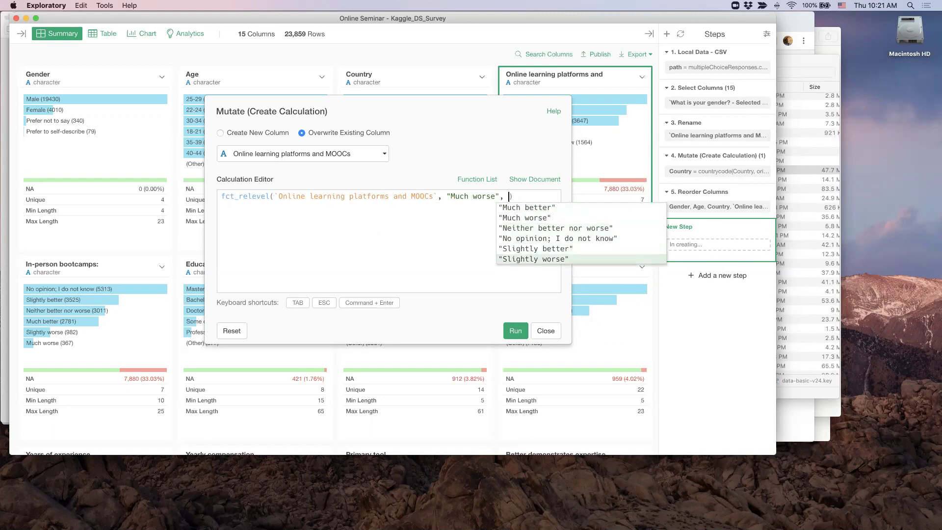
key("Return")
type(",")
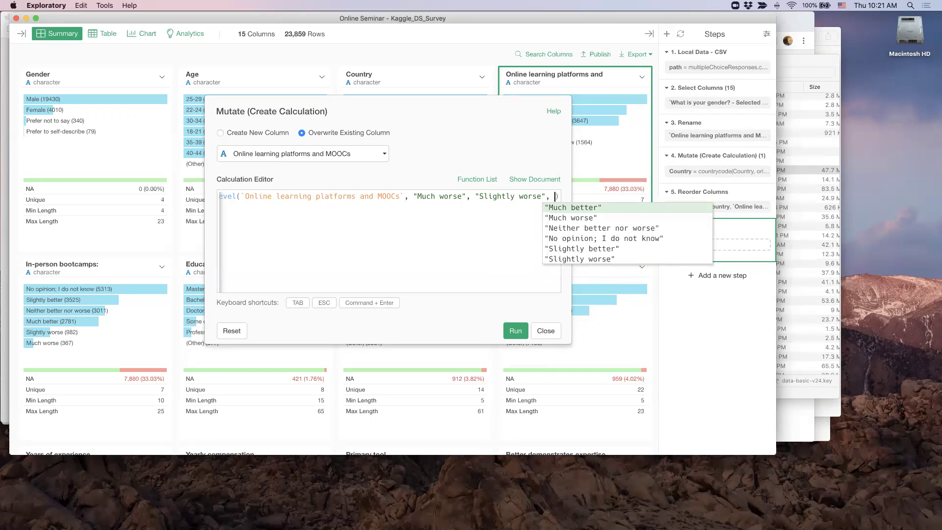
key("Down")
key("Down")
key("Return")
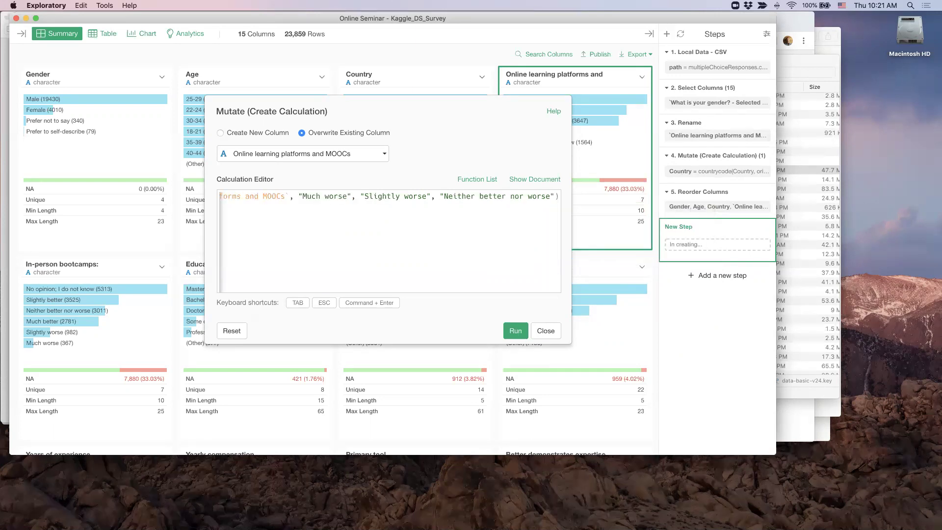
- Complete the fct_relevel calculation with "Slightly better" and "Much better", and run it on the existing column
type(",")
key("Down")
key("Down")
key("Down")
key("Down")
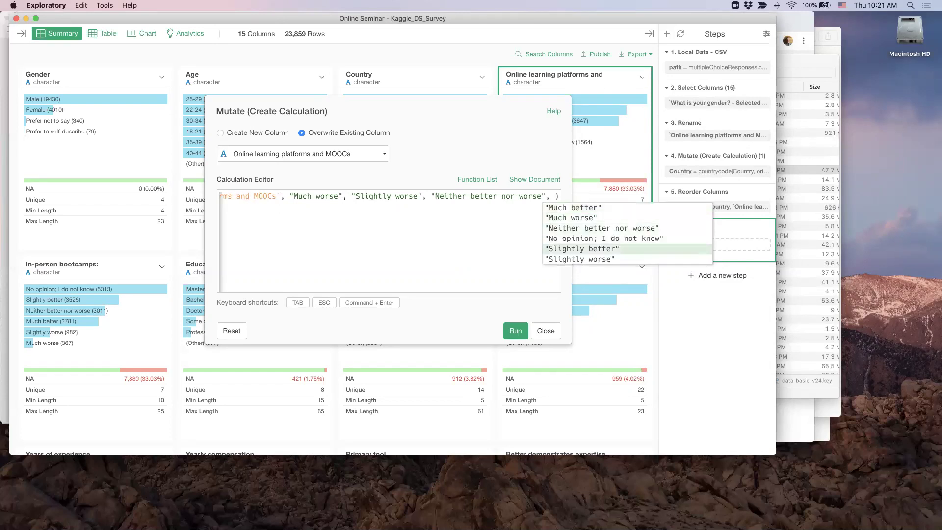
key("Return")
type(",")
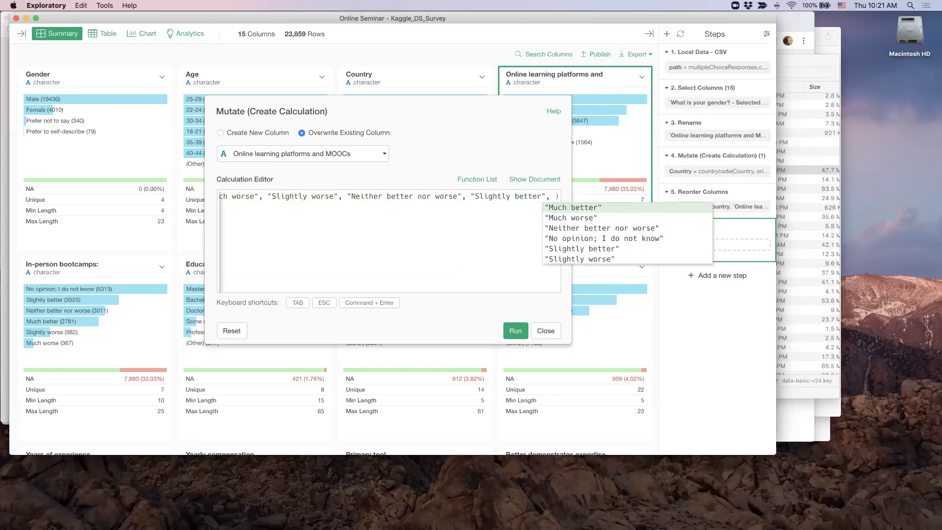
key("Return")
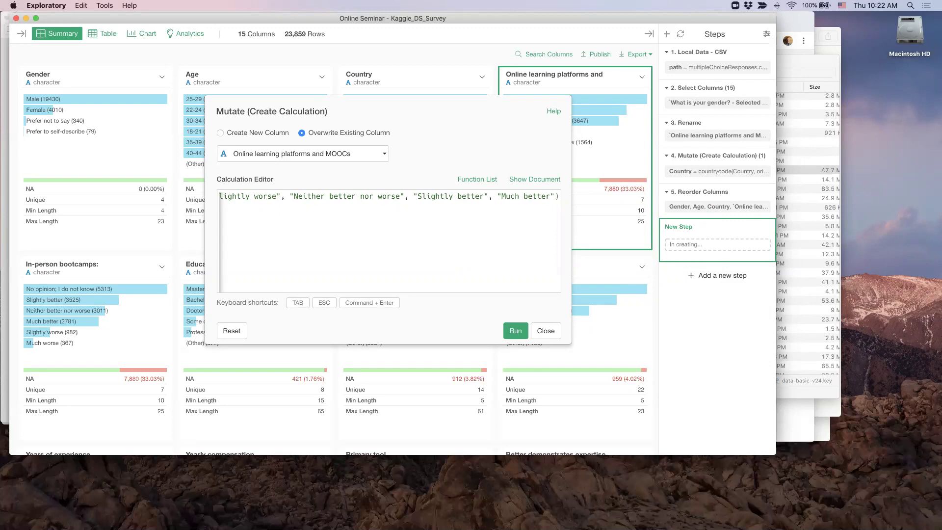
key("super+Return")
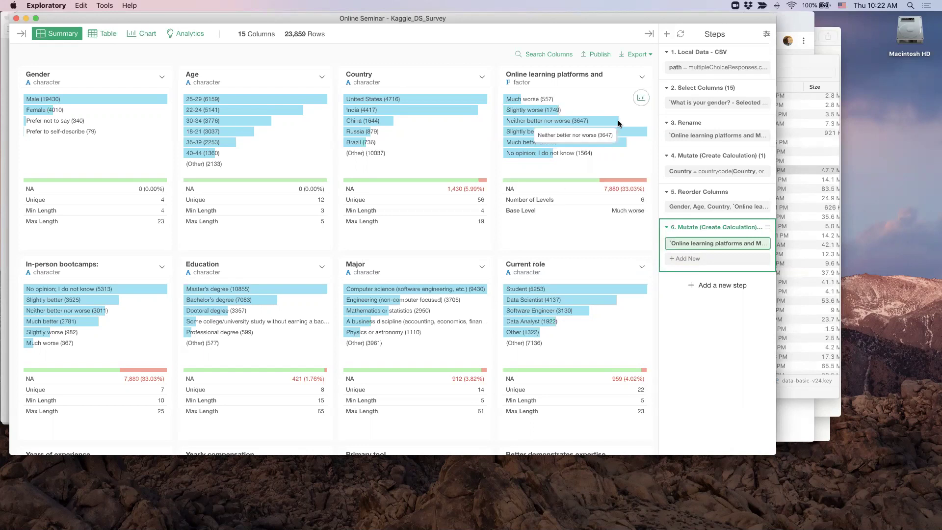
- Pin the Online learning platforms and MOOCs bar chart to the Mutate step with the fct_relevel calculation, and enlarge the window
left_click(142, 37)
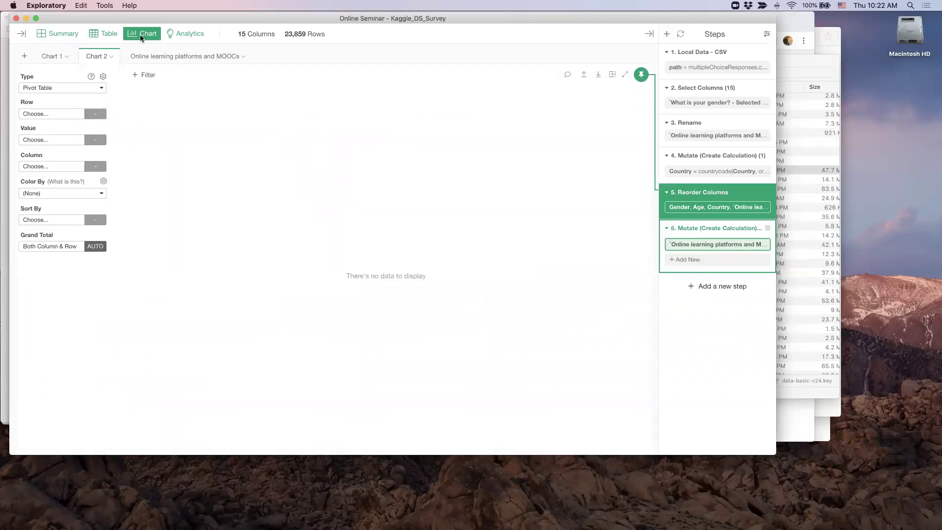
left_click(161, 57)
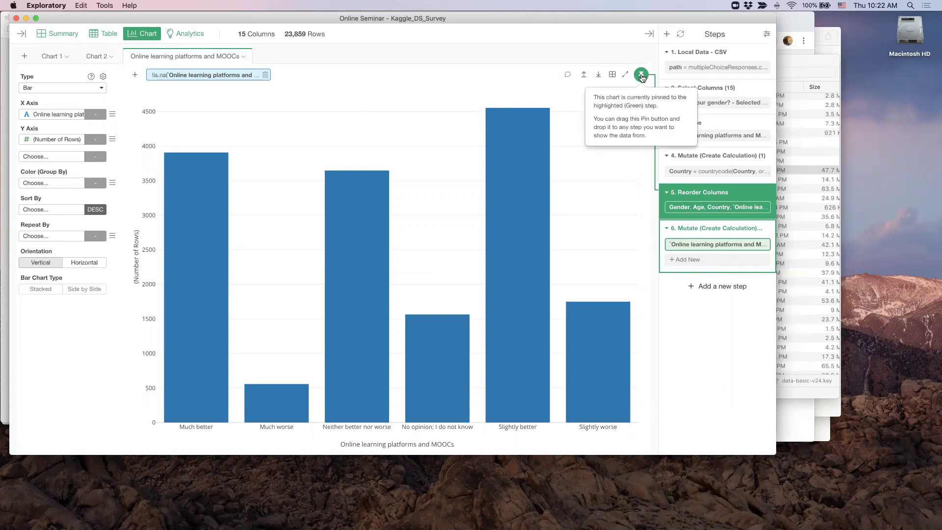
mouse_move(685, 232)
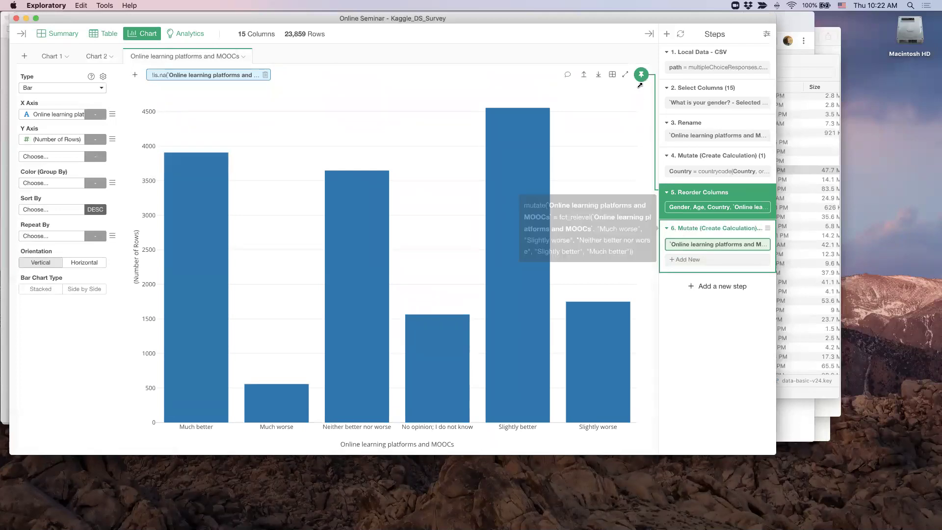
left_click_drag(642, 75, 693, 244)
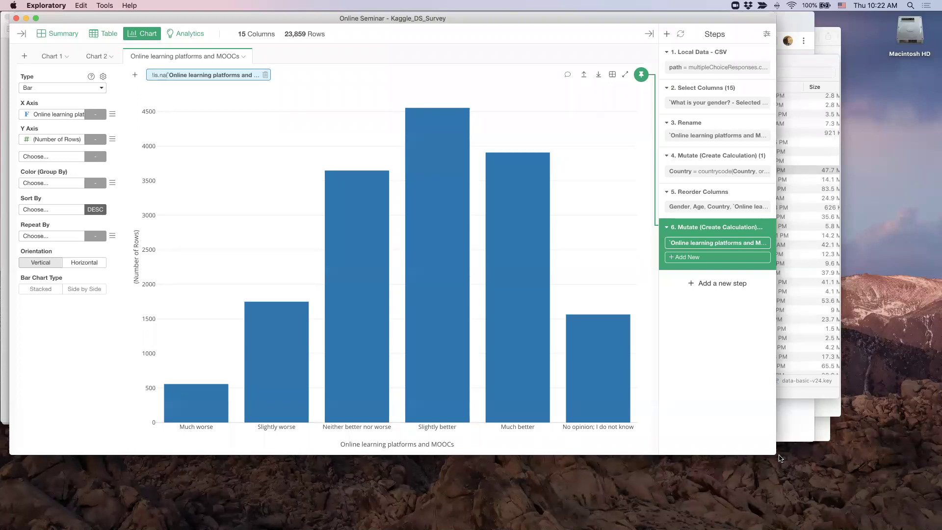
left_click_drag(776, 454, 867, 495)
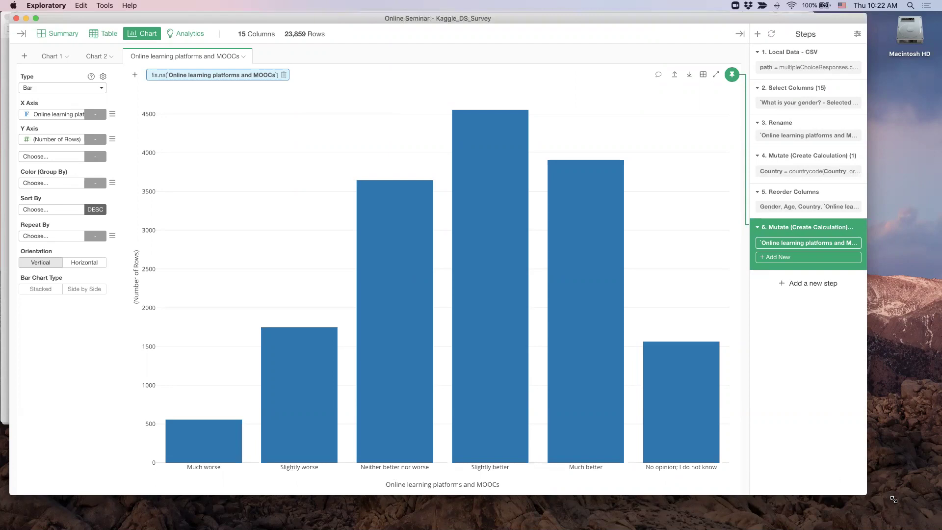
left_click_drag(894, 499, 908, 499)
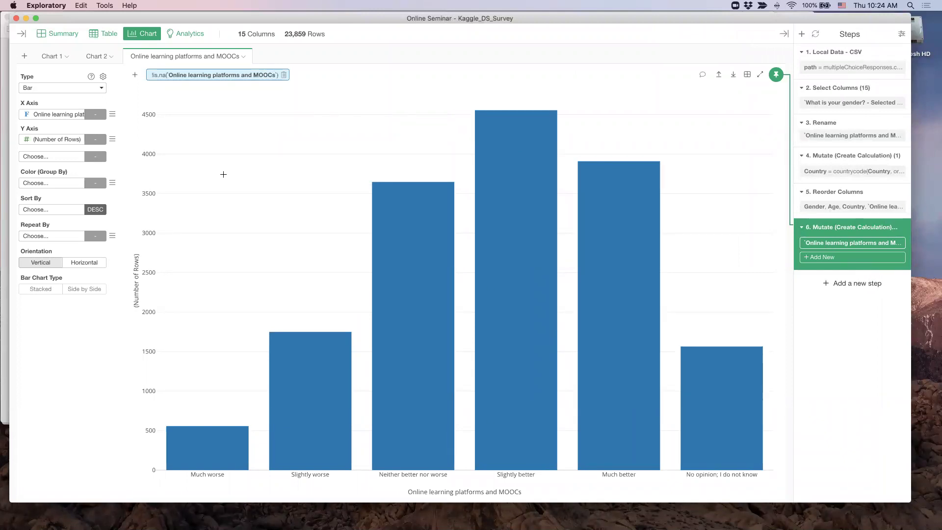
- Switch to the Keynote presentation and play it from the slide that maps the answer categories to levels 1 to 5
key("super+Tab")
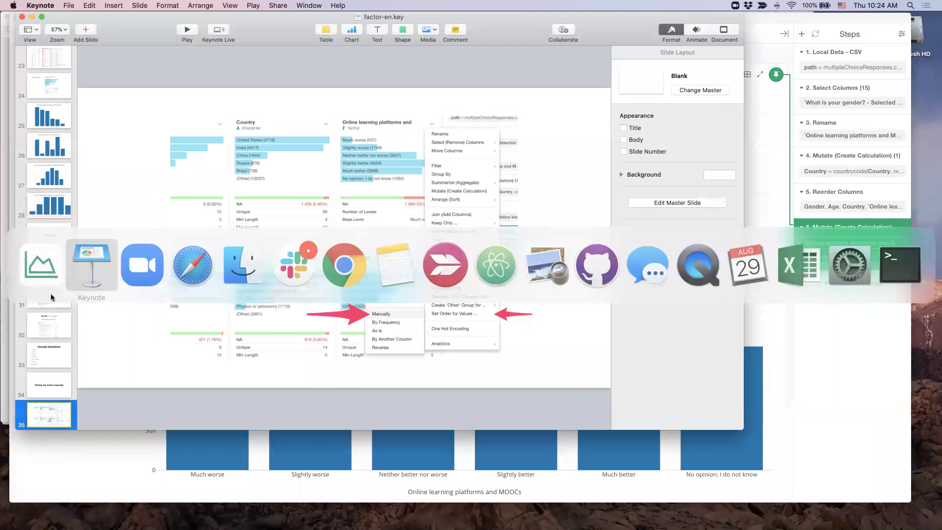
scroll(52, 297, "down", 10)
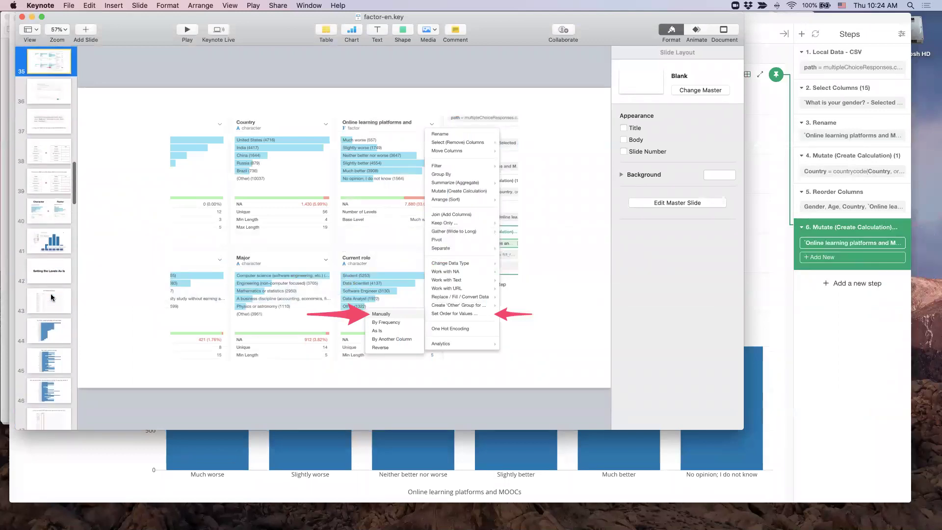
left_click(45, 119)
key("Down")
key("Down")
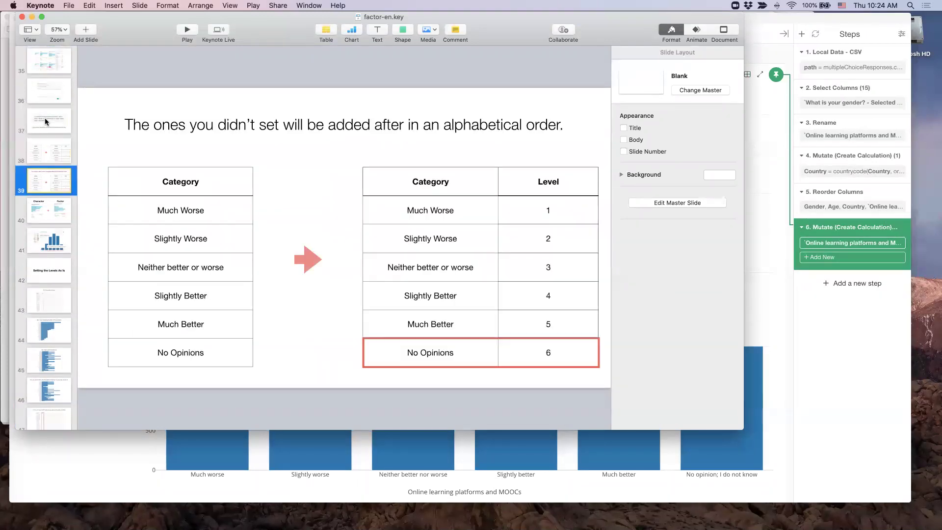
key("Down")
key("Up")
key("Up")
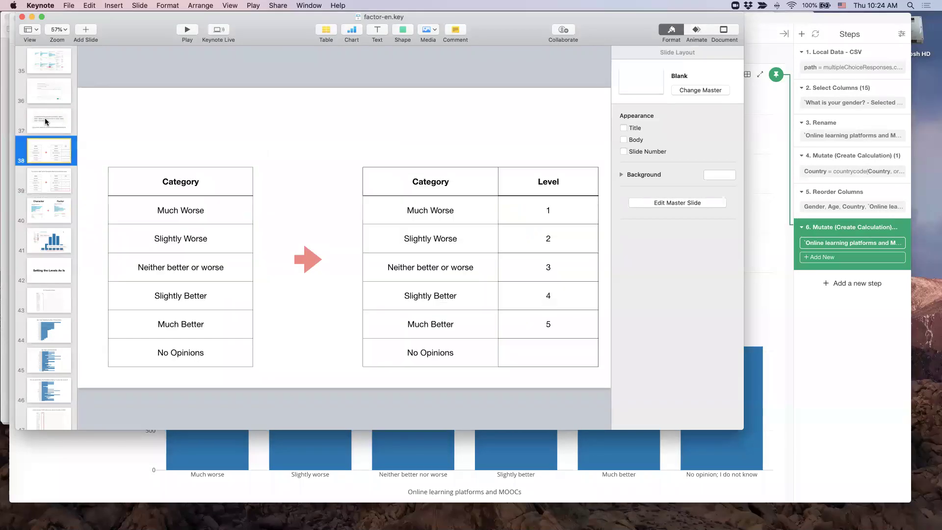
left_click(187, 31)
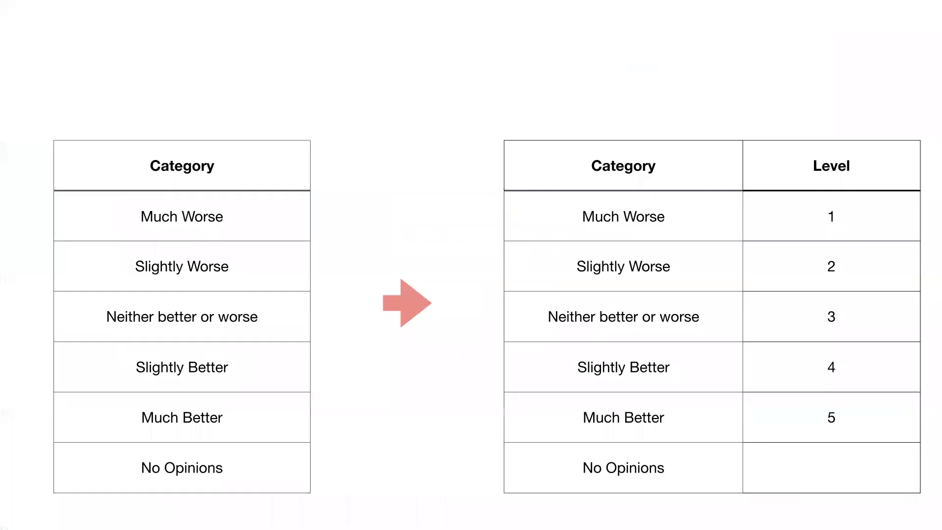
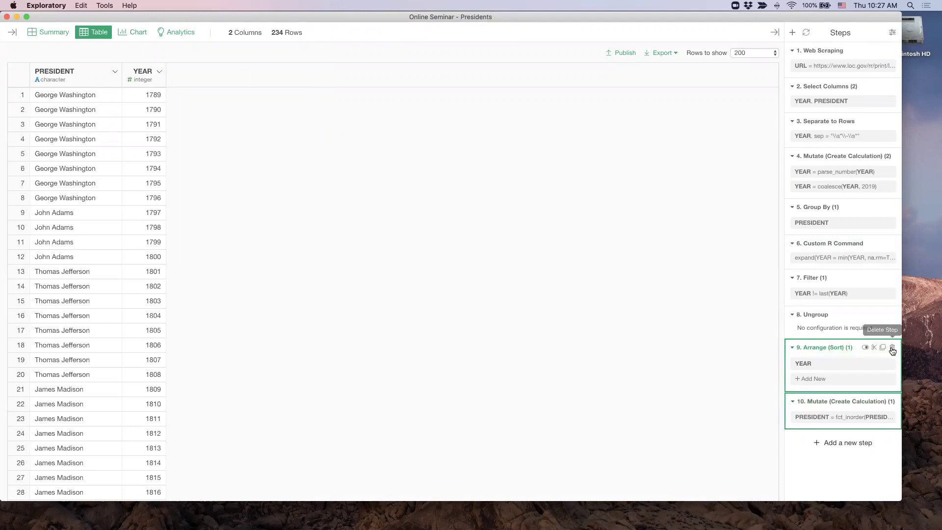
- Delete the existing Arrange and fct_inorder steps from the Presidents data, and sort it by YEAR in ascending order
left_click(847, 384)
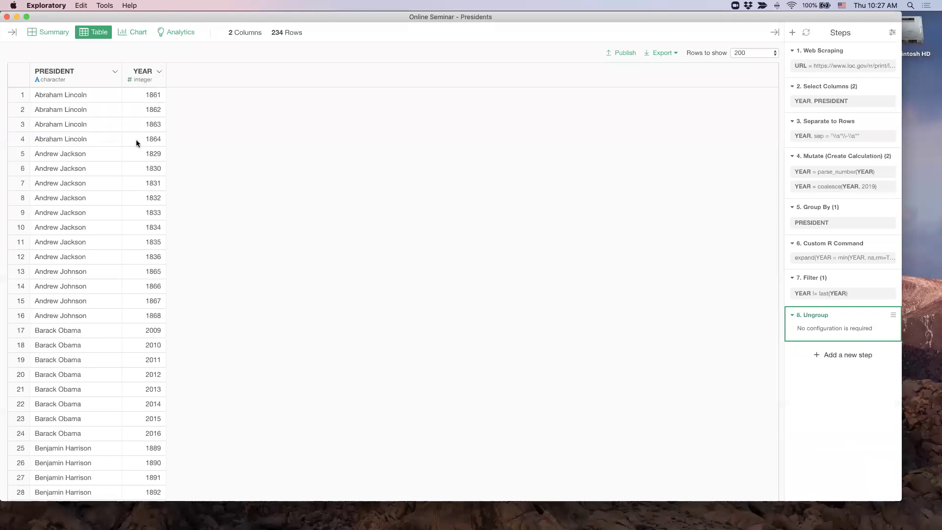
left_click(161, 72)
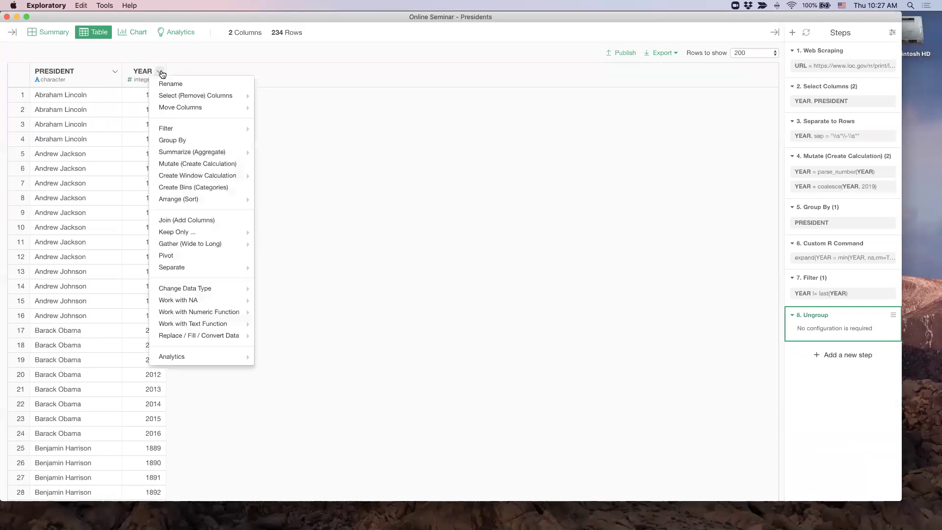
mouse_move(176, 130)
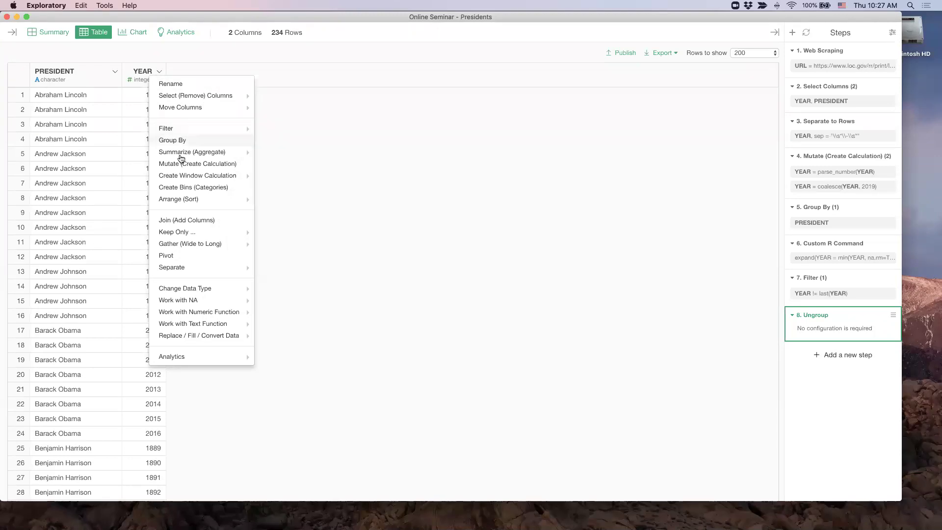
mouse_move(188, 198)
mouse_move(236, 199)
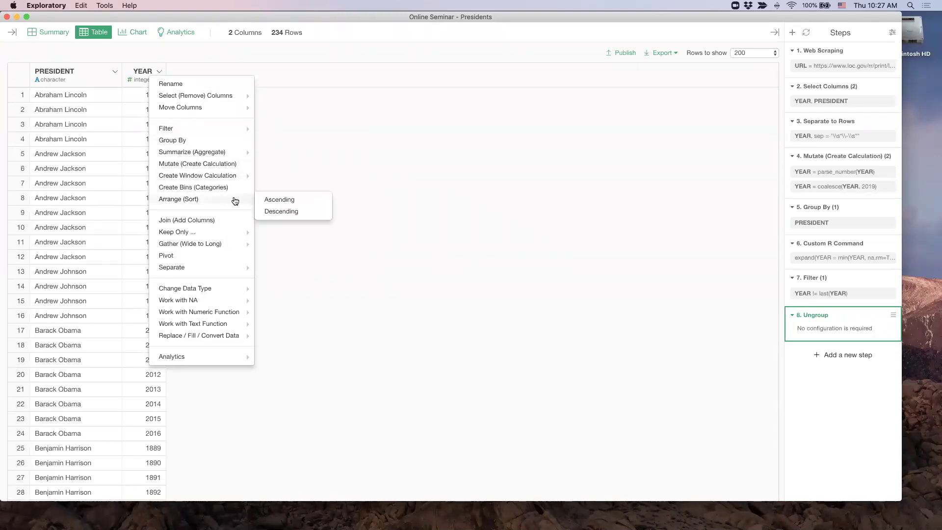
left_click(291, 202)
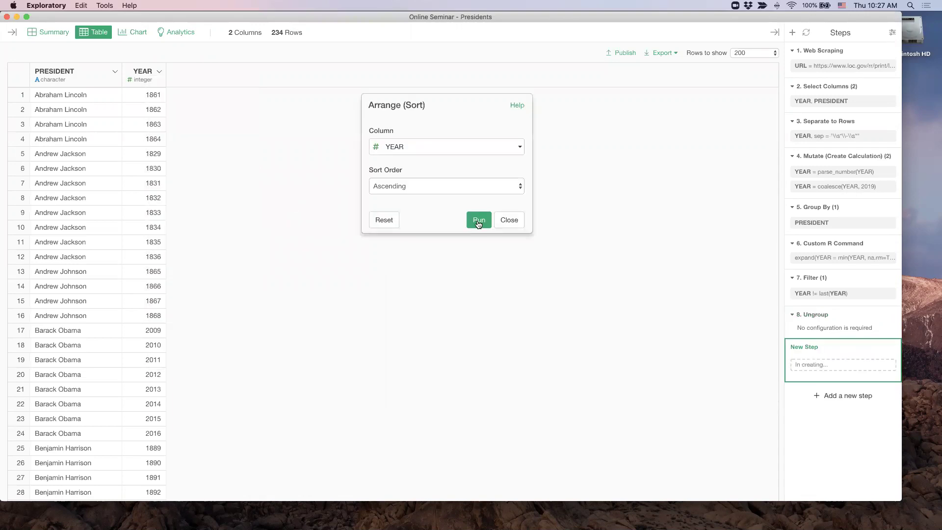
left_click(479, 222)
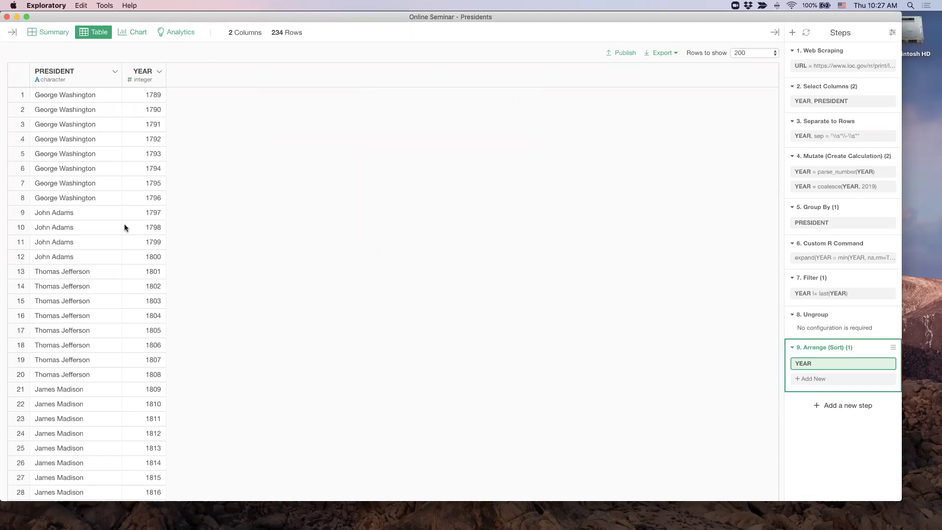
- Set the order of the PRESIDENT values to As Is with fct_inorder(PRESIDENT), overwriting the existing column, and review the column summary
scroll(107, 150, "down", 5)
scroll(108, 150, "down", 20)
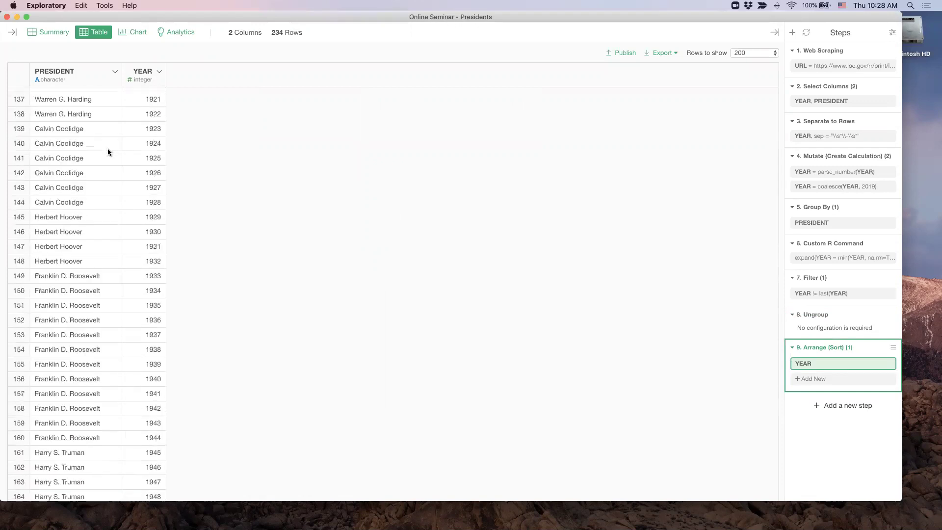
scroll(107, 151, "up", 20)
scroll(108, 149, "up", 15)
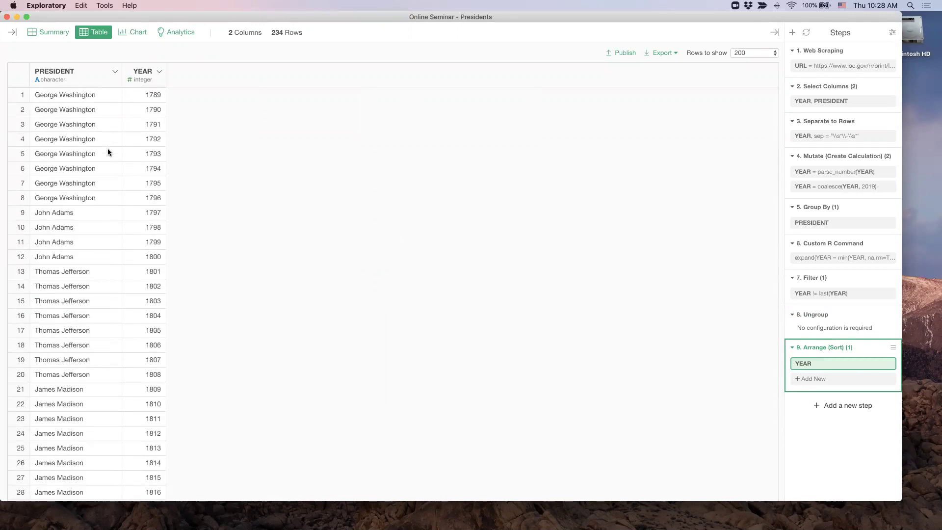
left_click(116, 73)
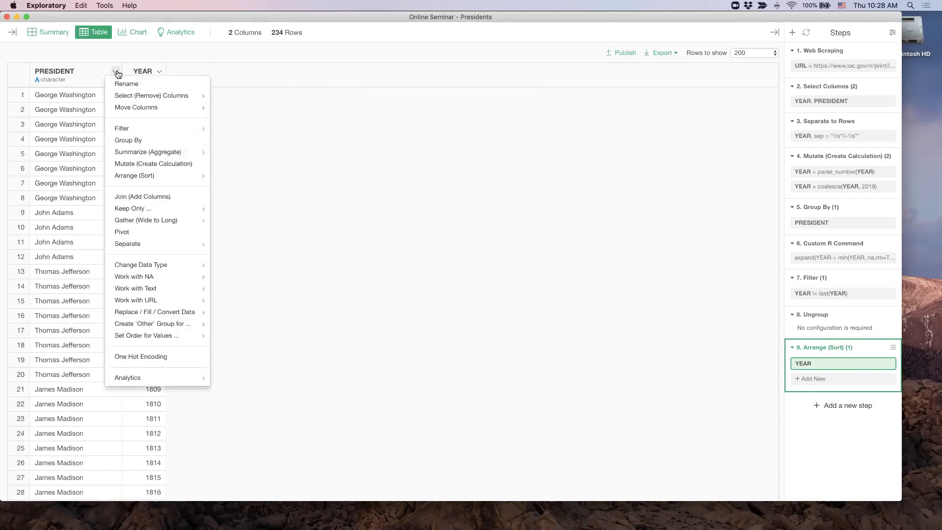
mouse_move(132, 338)
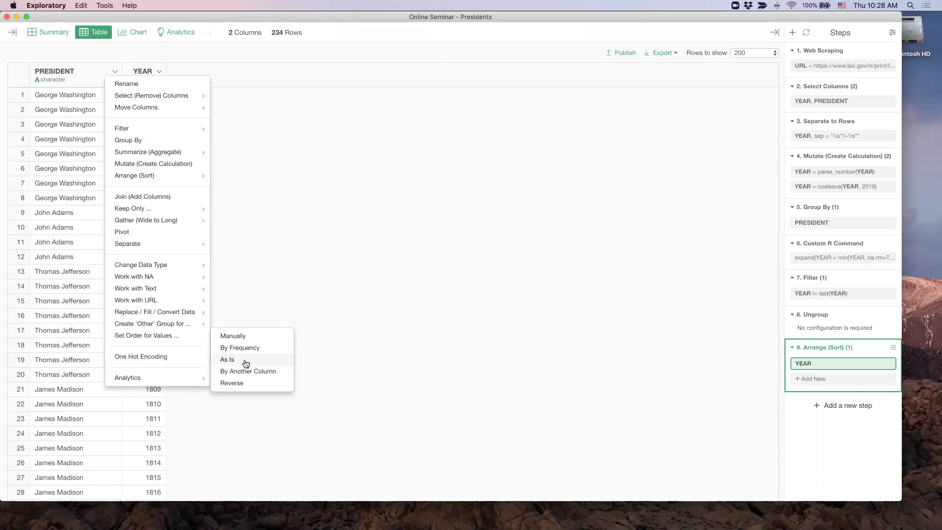
left_click(246, 362)
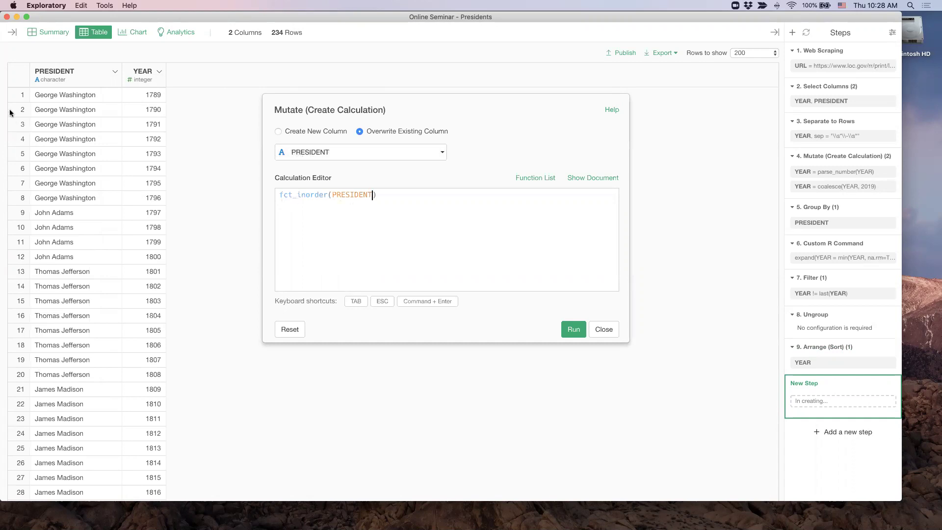
left_click(565, 330)
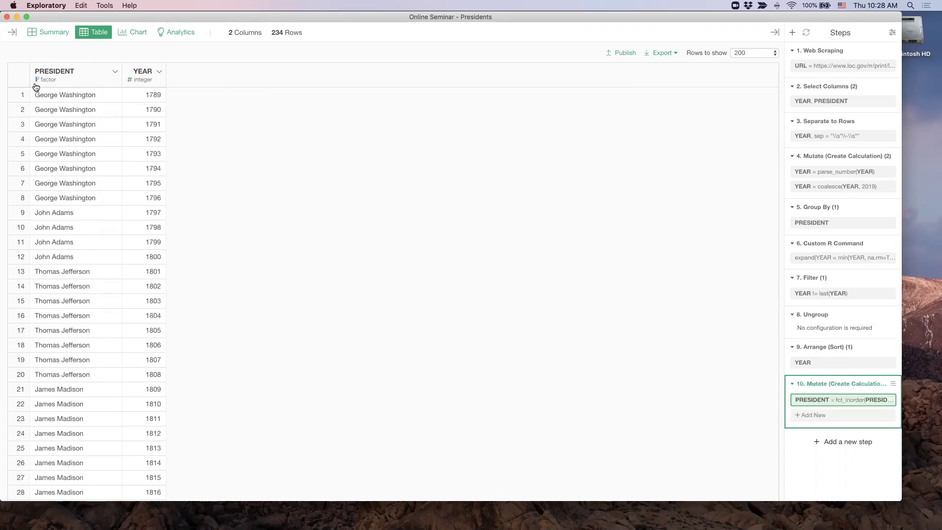
left_click(44, 34)
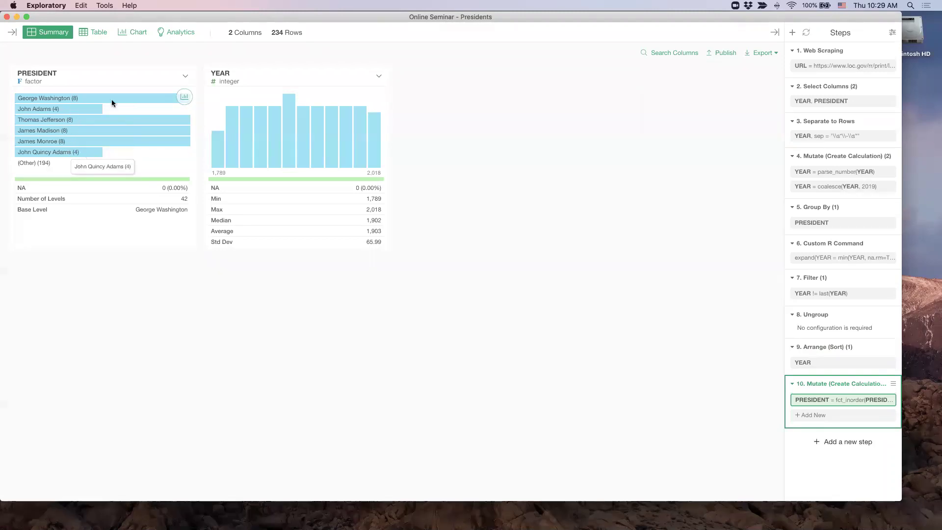
- Make Chart 2 a horizontal bar chart with PRESIDENT on the X axis, and pin it to the fct_inorder Mutate step
left_click(132, 35)
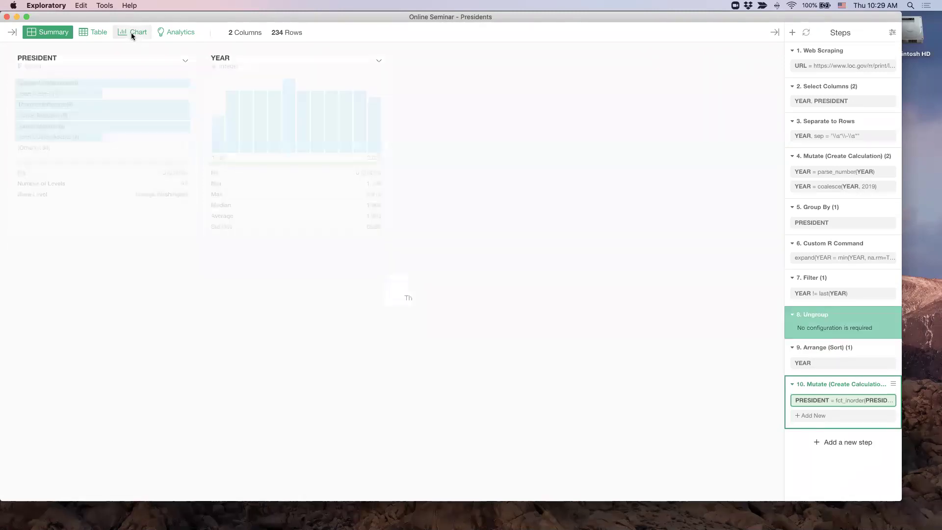
left_click(46, 84)
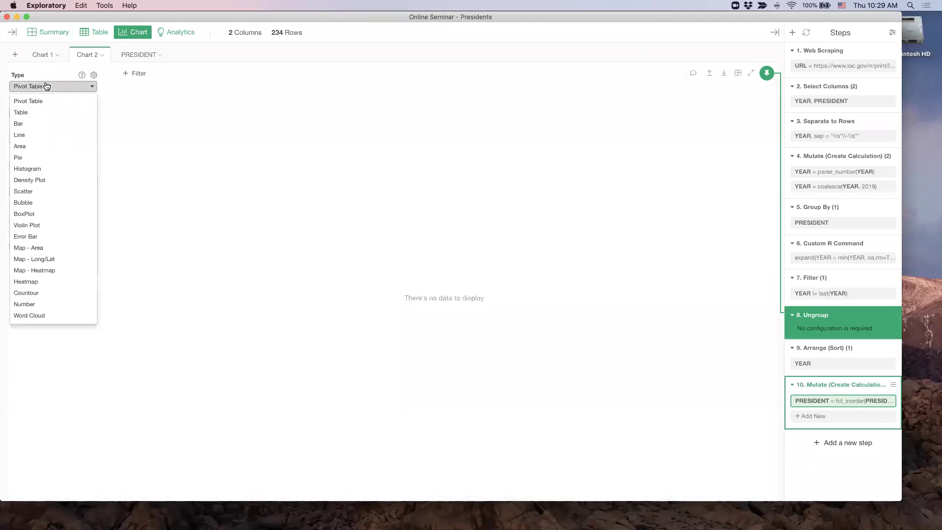
left_click(45, 128)
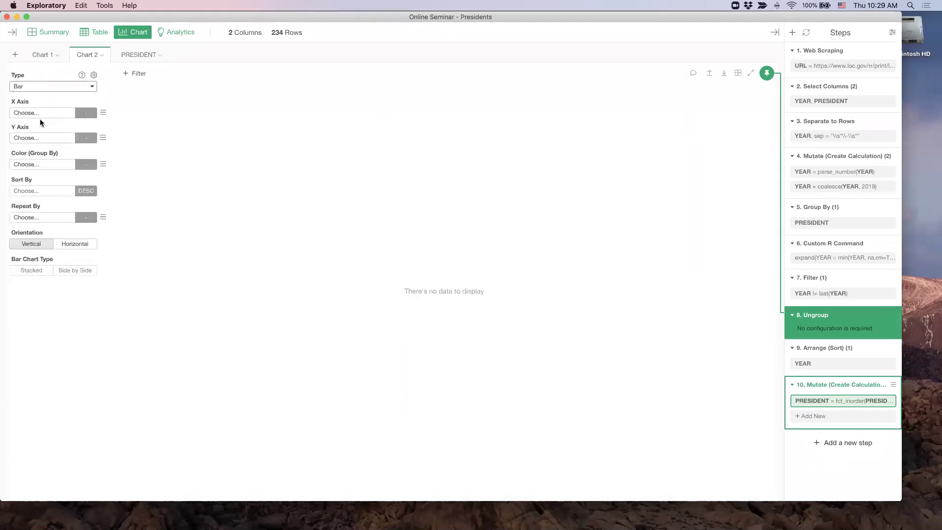
left_click(34, 114)
left_click(44, 155)
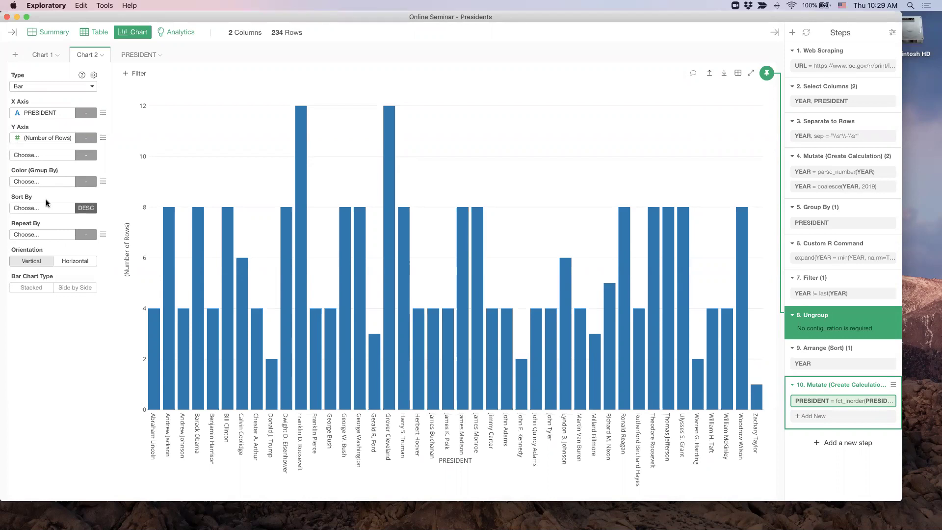
left_click(67, 263)
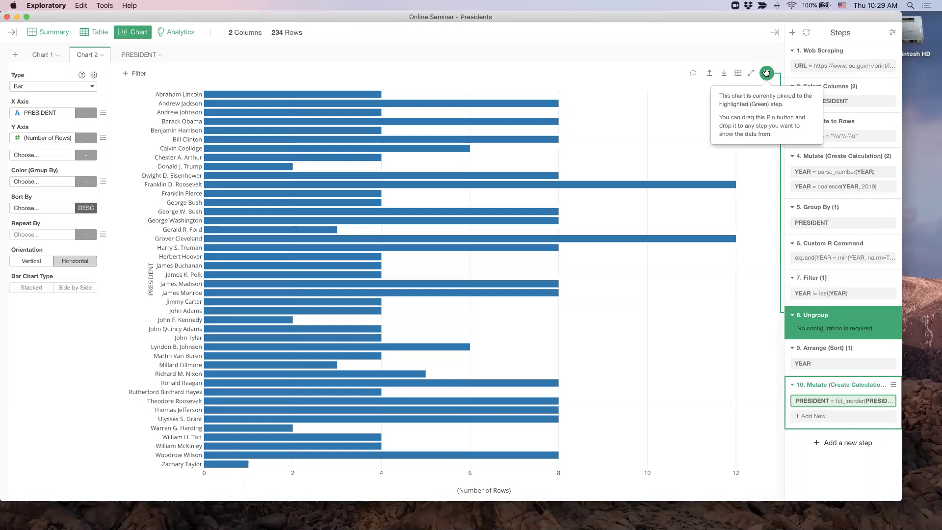
left_click(817, 387)
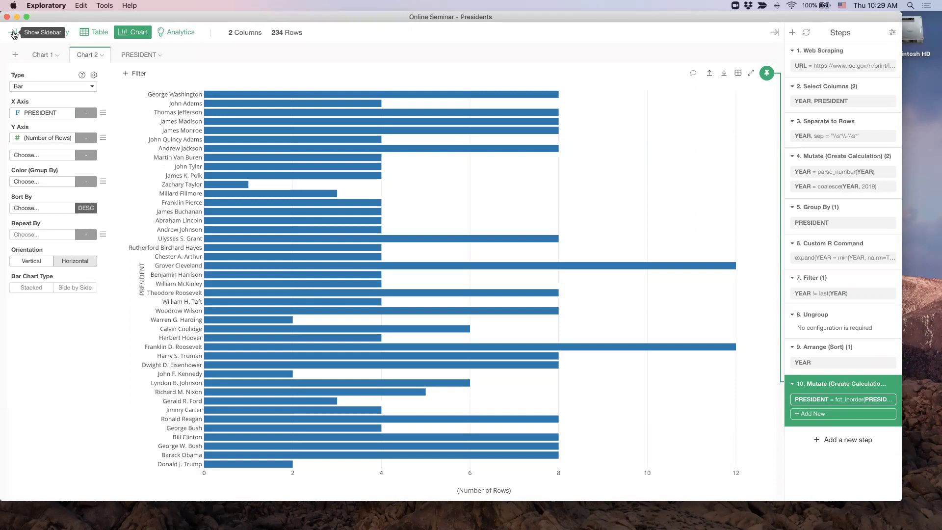
- Show the list of data frames and open the beer_tax data frame
left_click(14, 34)
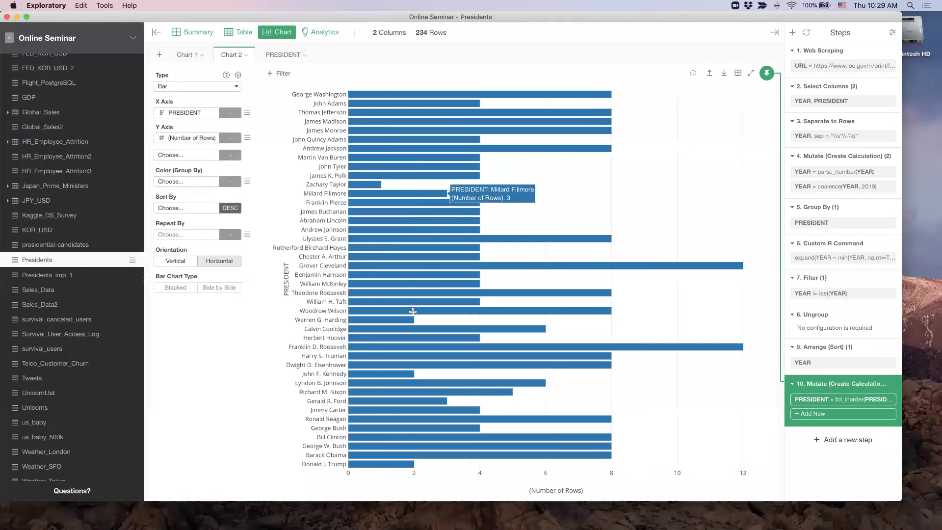
left_click(193, 31)
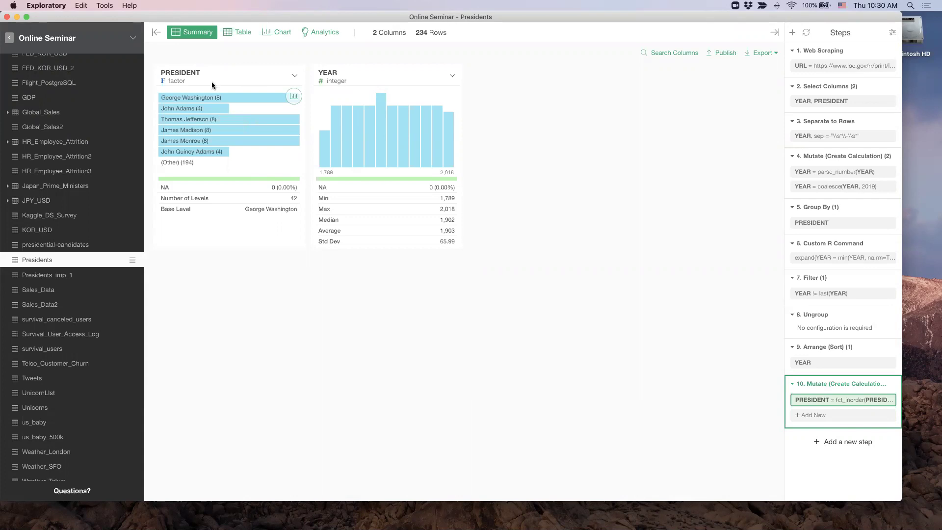
mouse_move(95, 108)
scroll(96, 108, "up", 5)
scroll(96, 108, "up", 5)
mouse_move(58, 175)
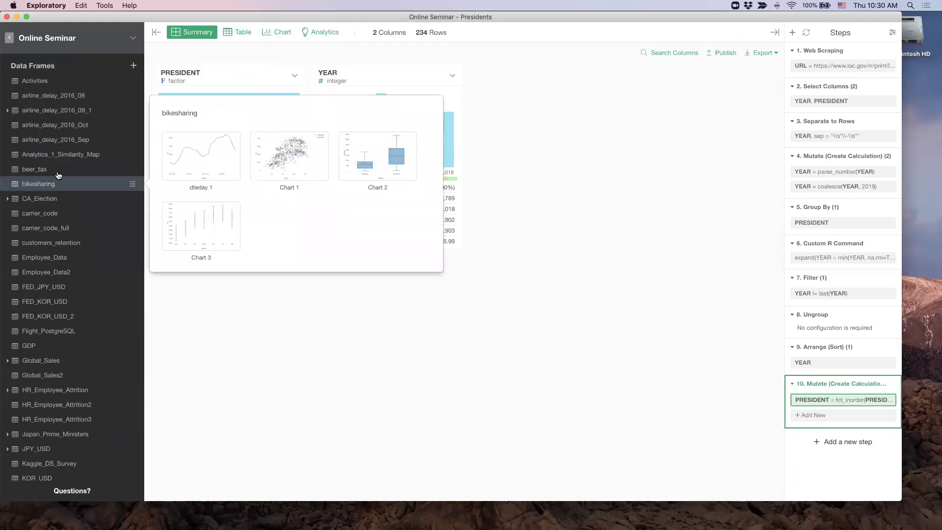
left_click(59, 174)
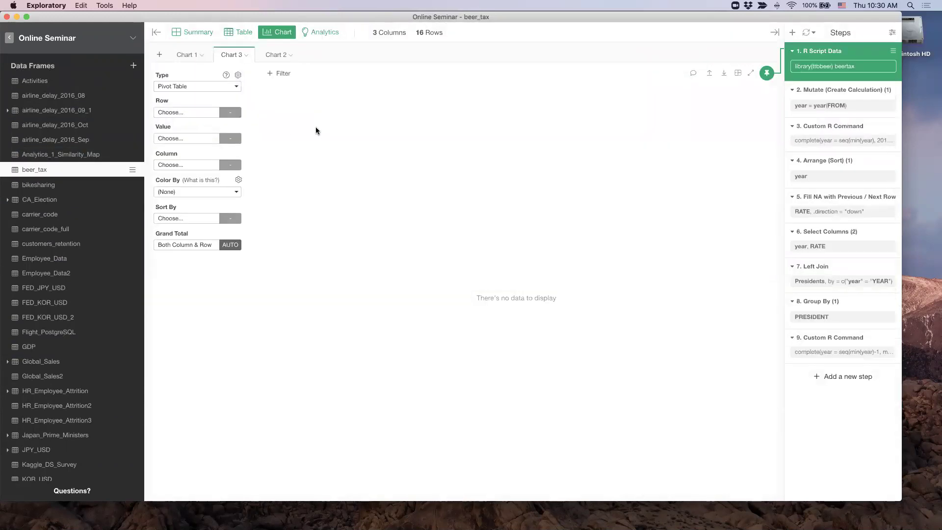
- Review the beer_tax table at the Select Columns step, and delete the Left Join, Group By and second Custom R Command steps after it
left_click(239, 32)
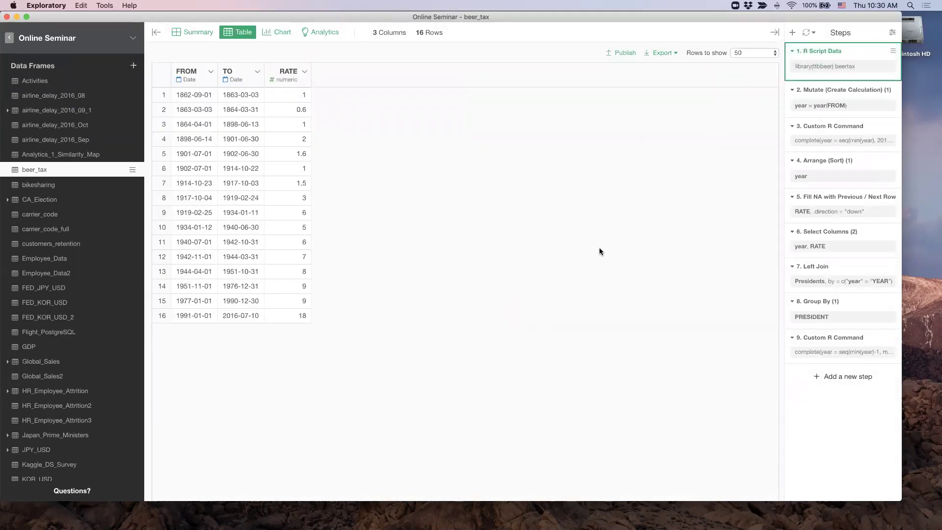
left_click(821, 235)
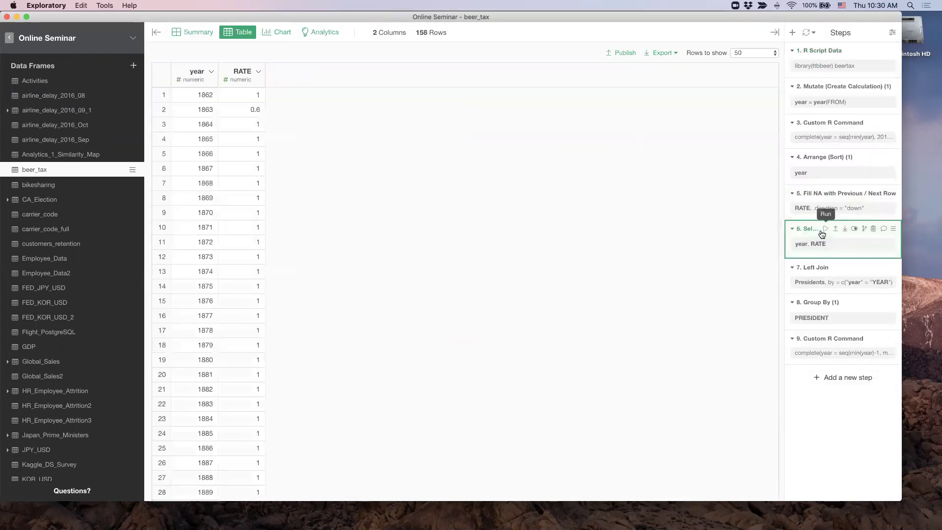
left_click(833, 274)
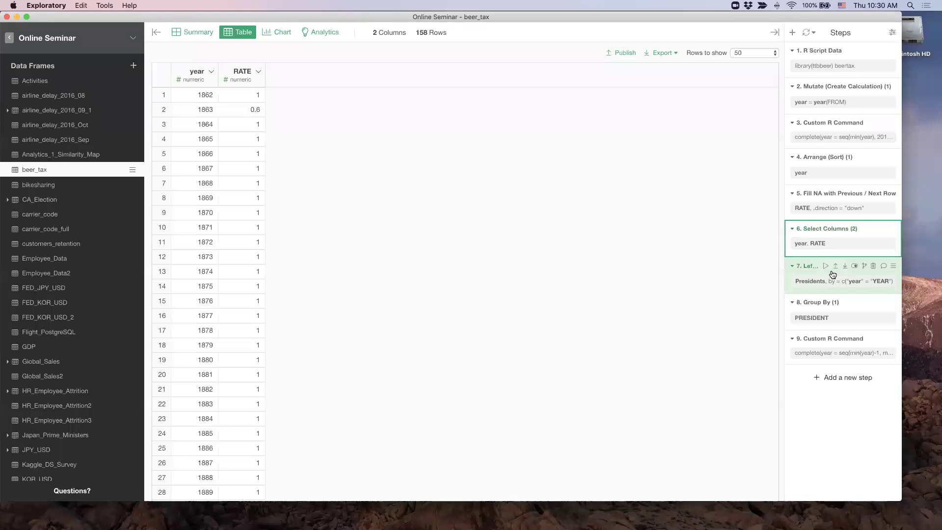
left_click(827, 338)
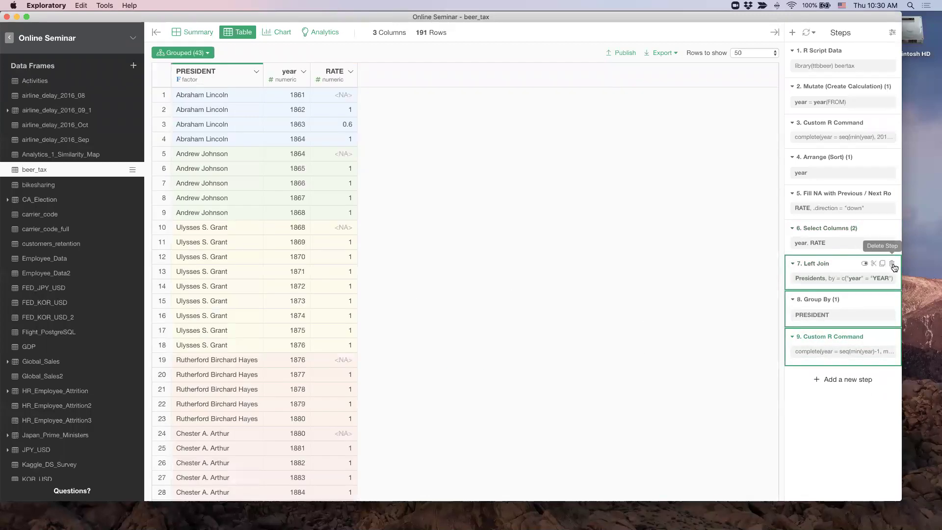
left_click(891, 264)
left_click(845, 299)
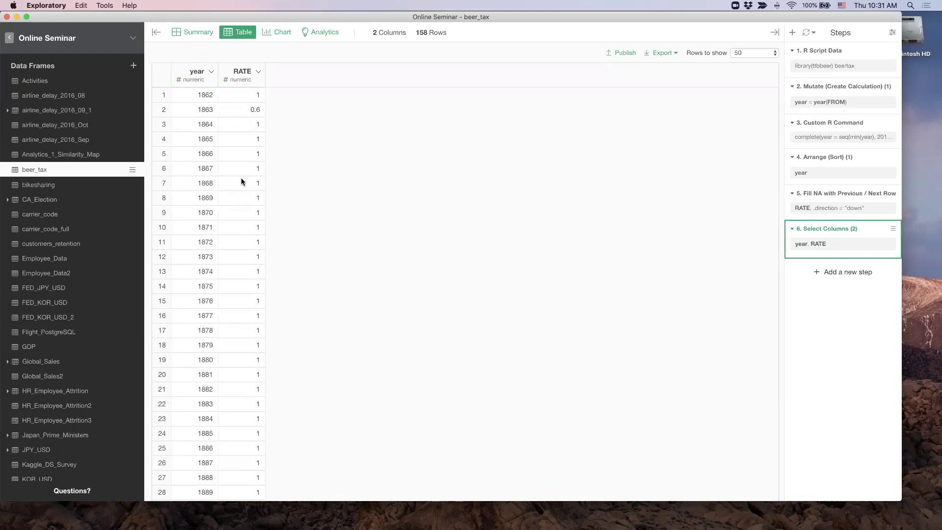
- Change Chart 3 of beer_tax to a line chart and pin it to the Select Columns step
left_click(275, 33)
left_click(186, 88)
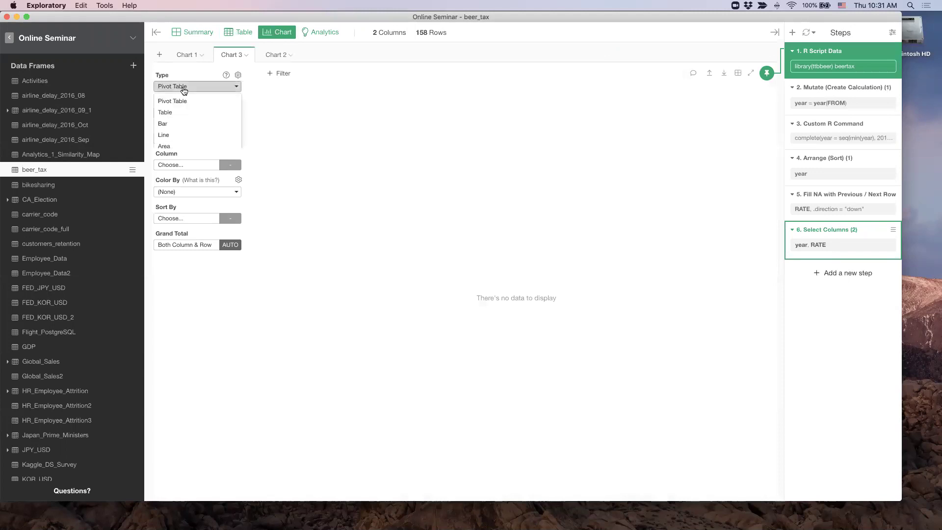
left_click(191, 138)
left_click(178, 115)
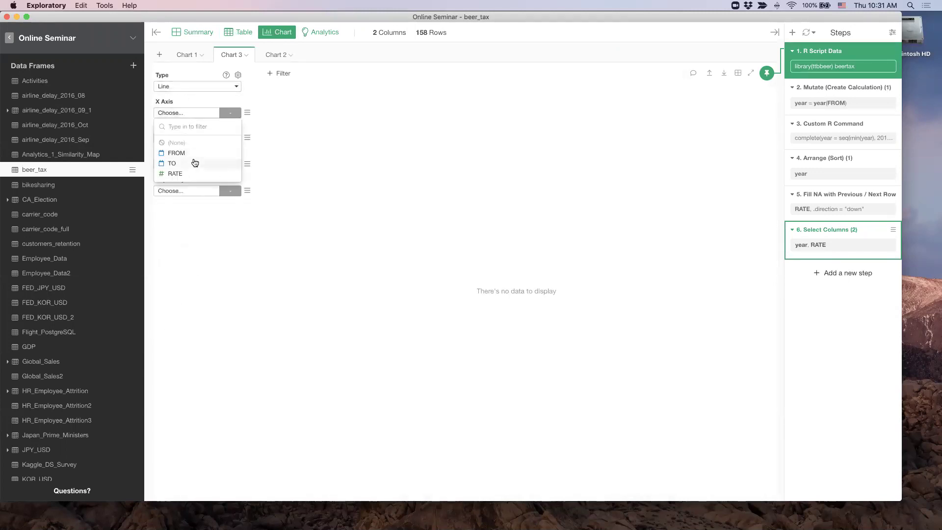
left_click_drag(767, 73, 817, 230)
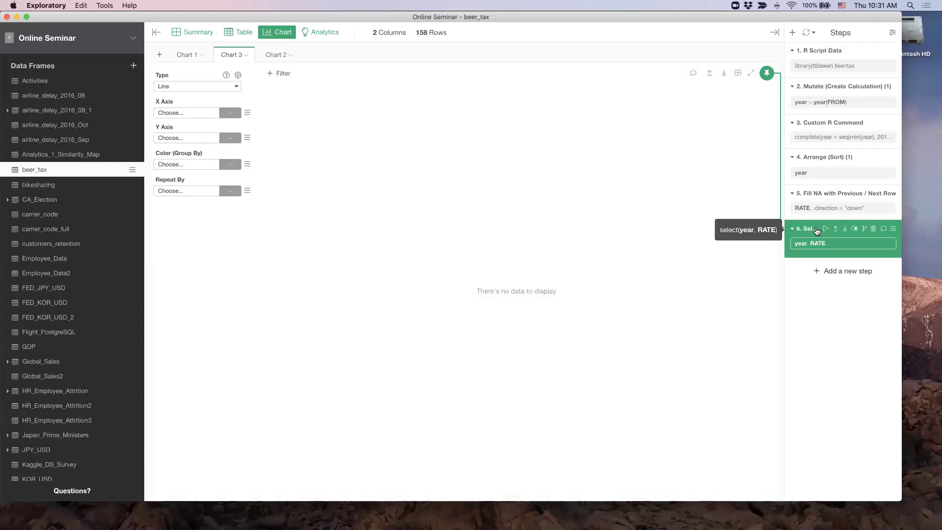
- Plot year on the X axis and RATE on the Y axis, and hide the list of data frames
left_click(176, 116)
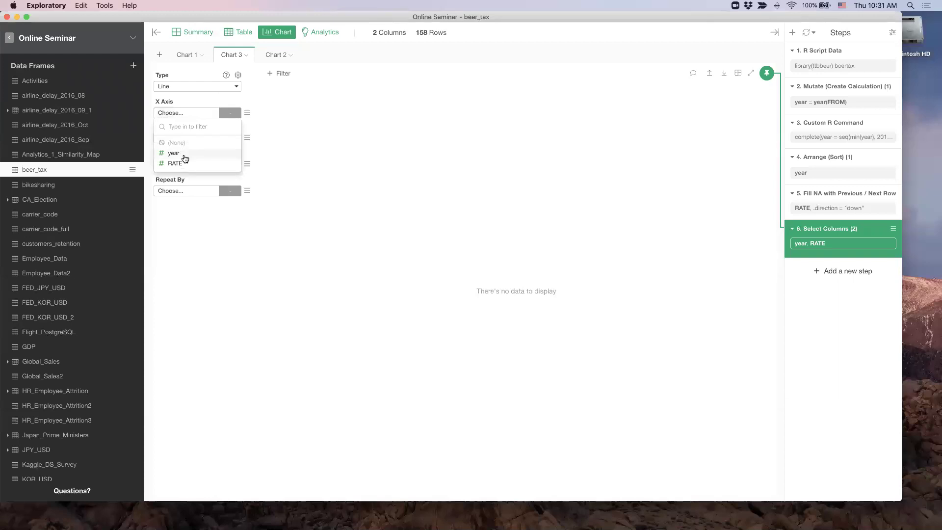
left_click(185, 153)
left_click(186, 143)
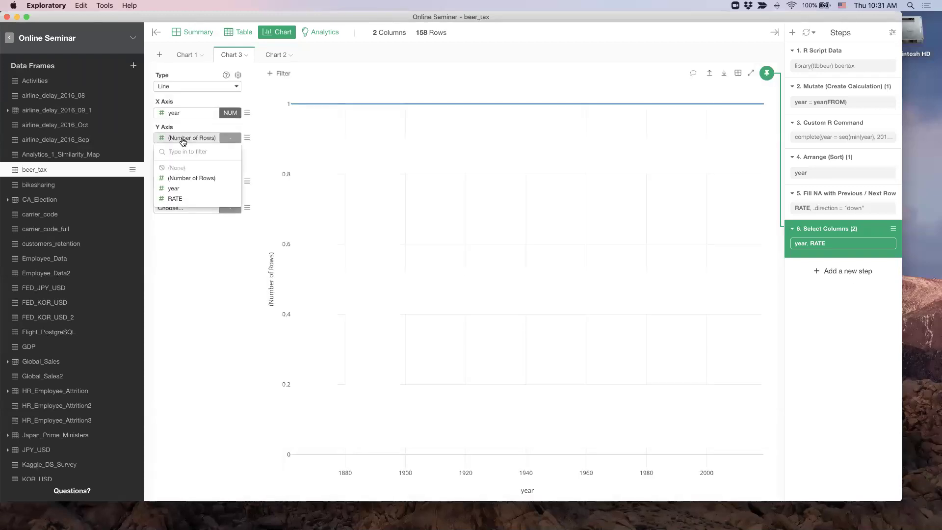
left_click(190, 202)
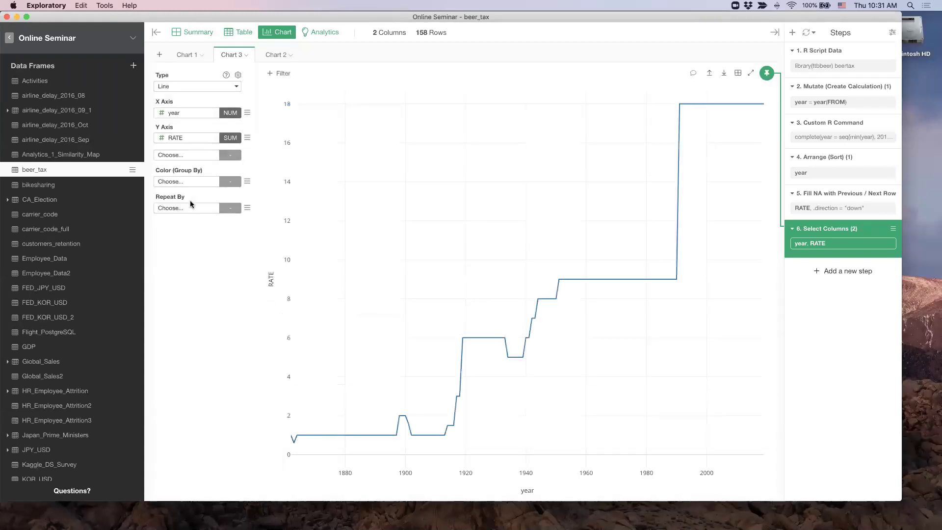
left_click(153, 33)
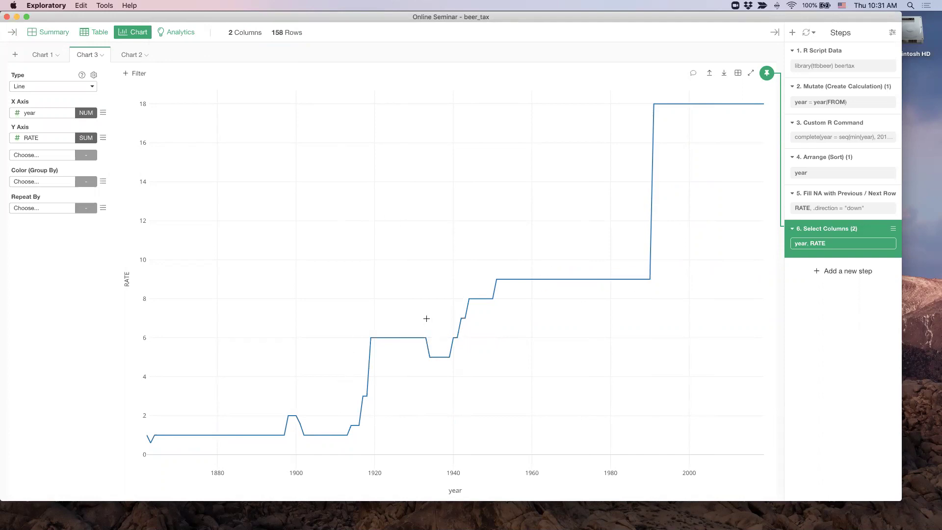
mouse_move(430, 359)
- Left join the Presidents data frame to beer_tax, matching the year column to YEAR
left_click(92, 34)
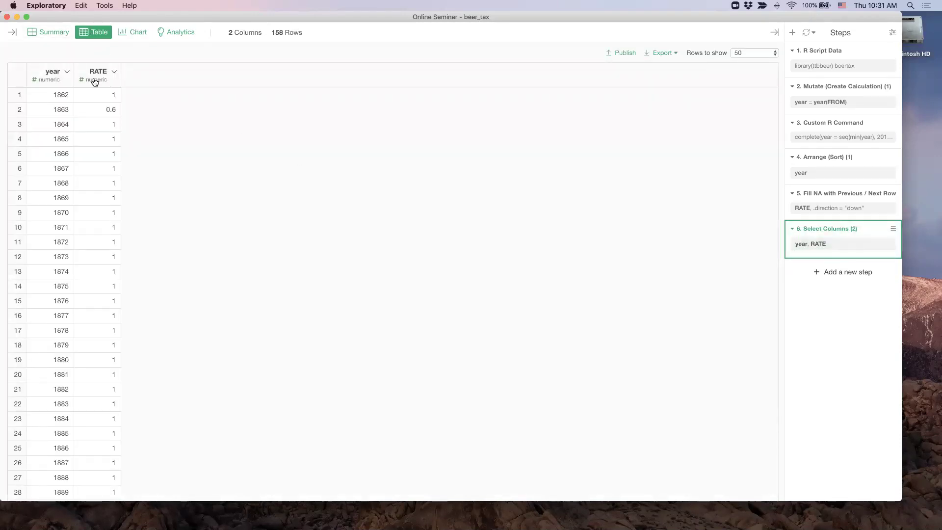
left_click(66, 72)
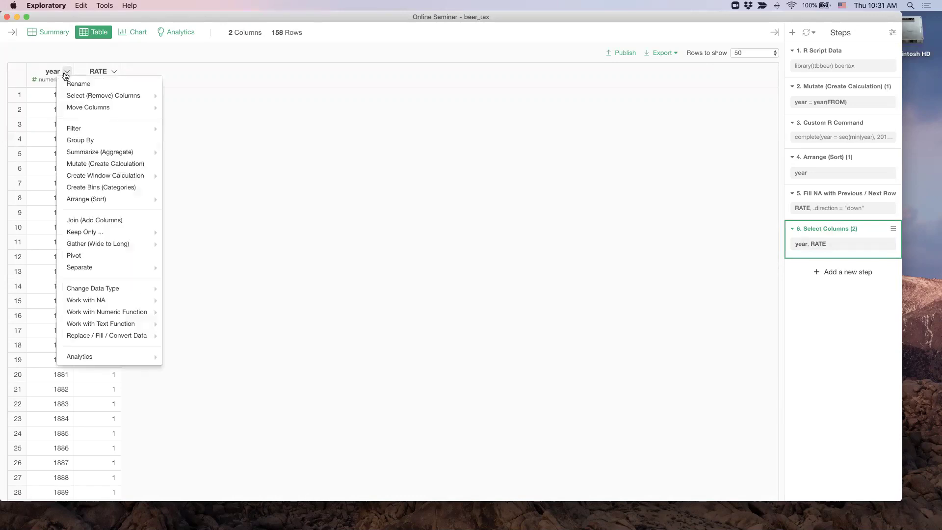
mouse_move(99, 238)
left_click(99, 220)
left_click(489, 181)
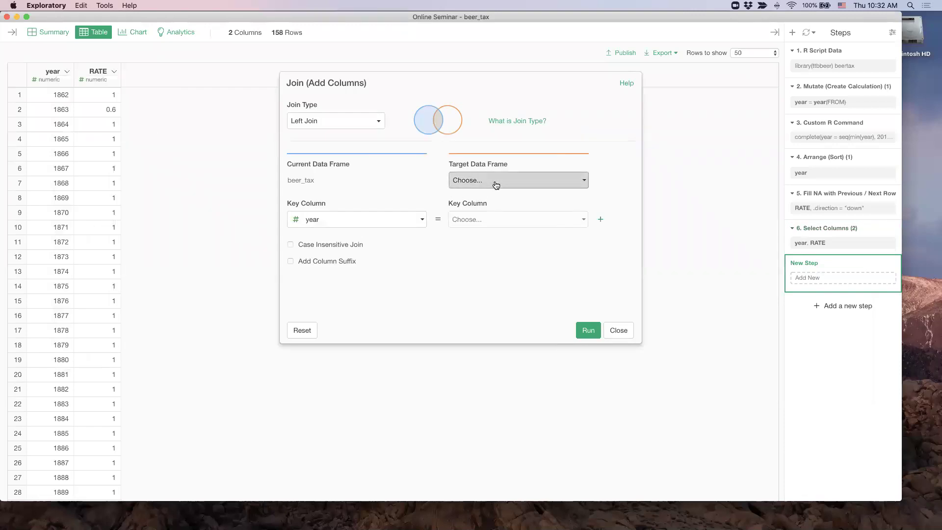
type("pre")
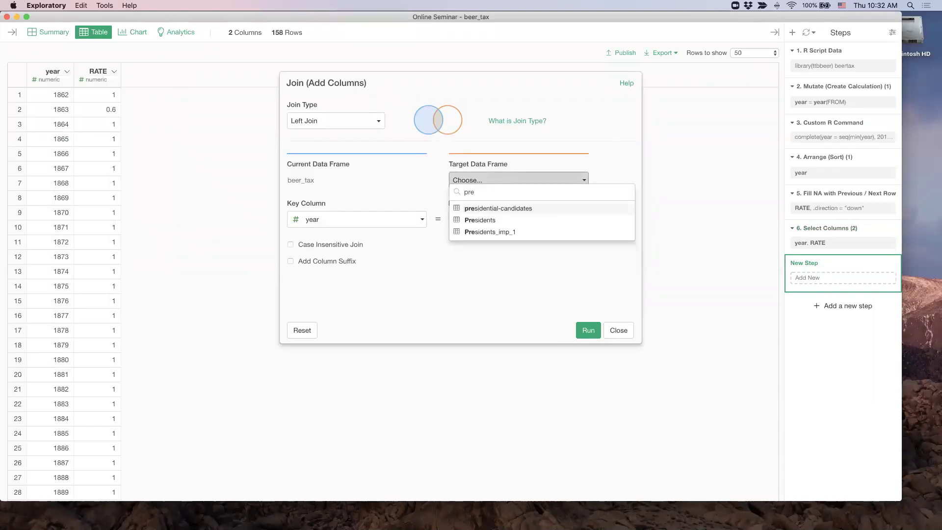
left_click(510, 219)
left_click(510, 219)
left_click(503, 260)
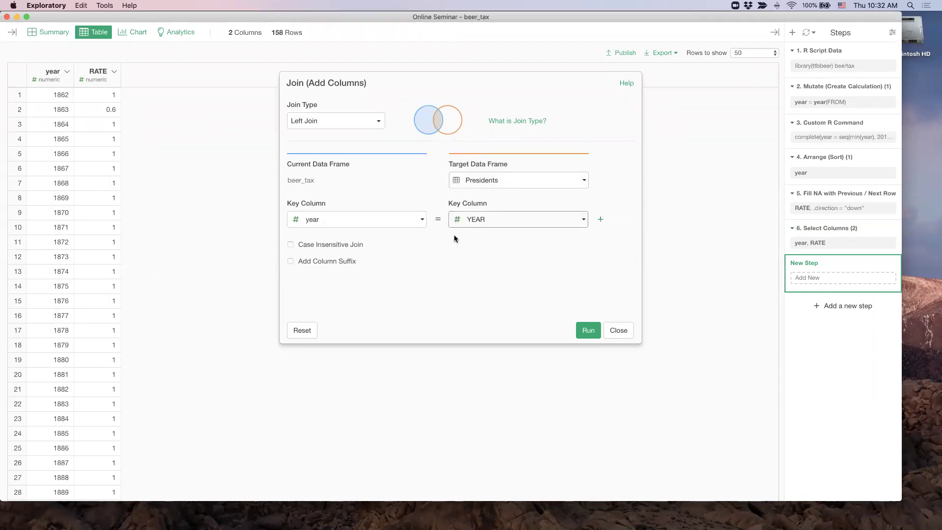
left_click(585, 330)
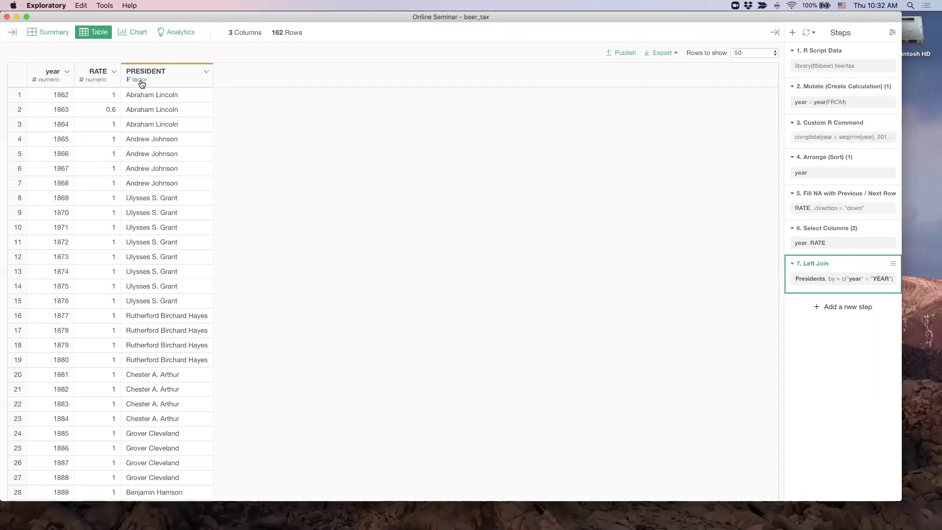
- Pin Chart 3 to the Left Join step and color the line by PRESIDENT
left_click(133, 32)
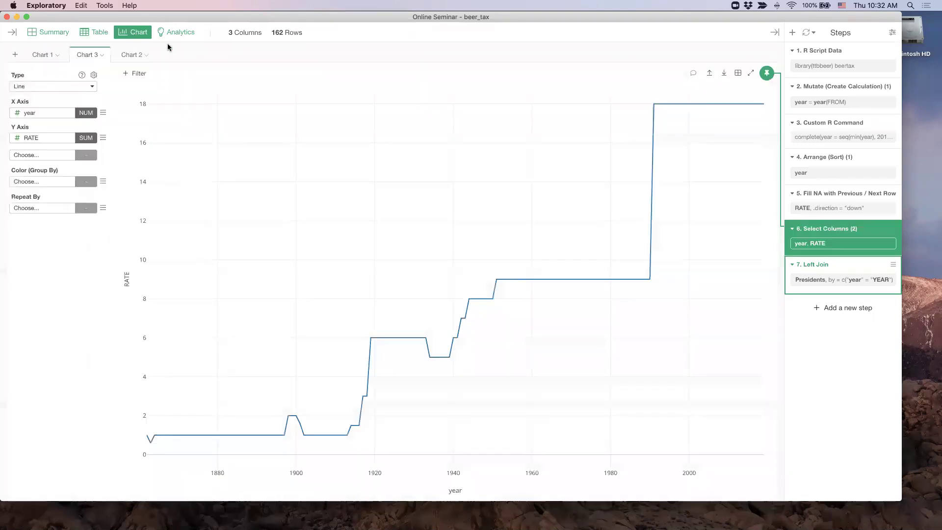
left_click_drag(769, 76, 802, 267)
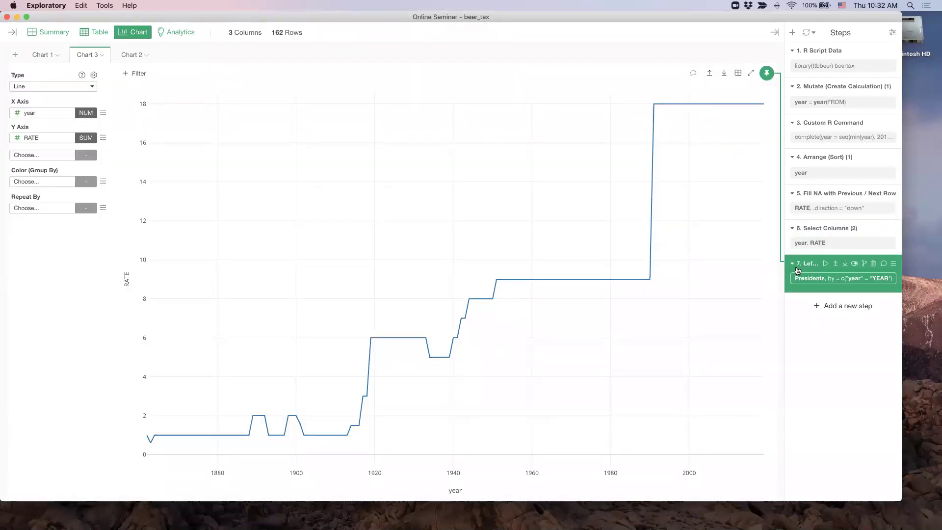
mouse_move(854, 267)
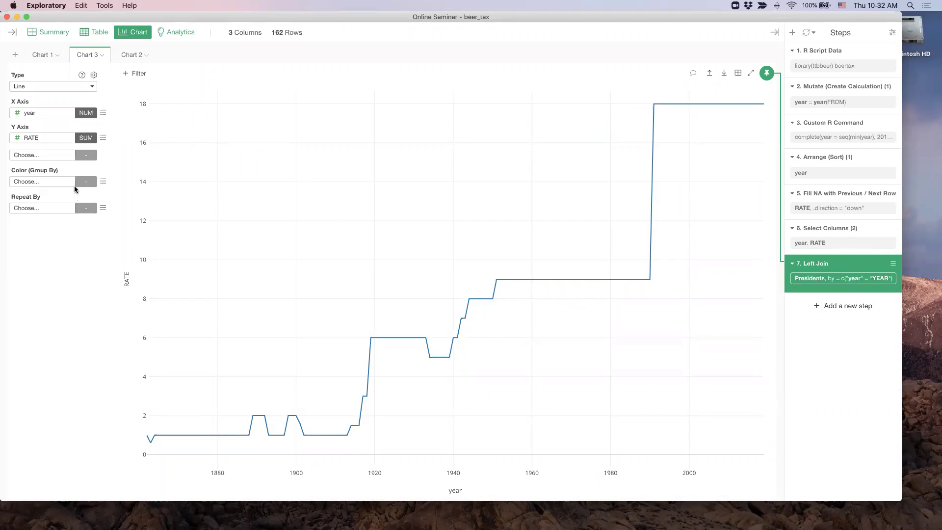
left_click(49, 183)
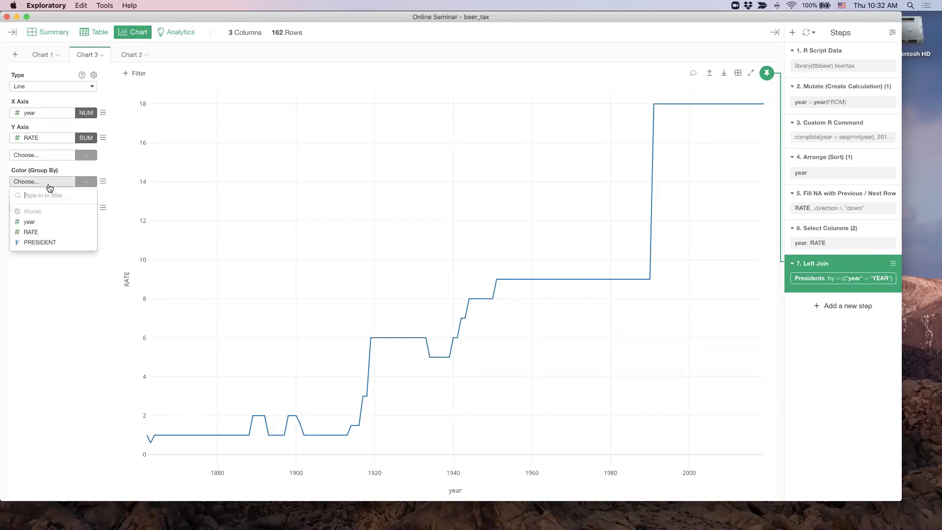
left_click(31, 243)
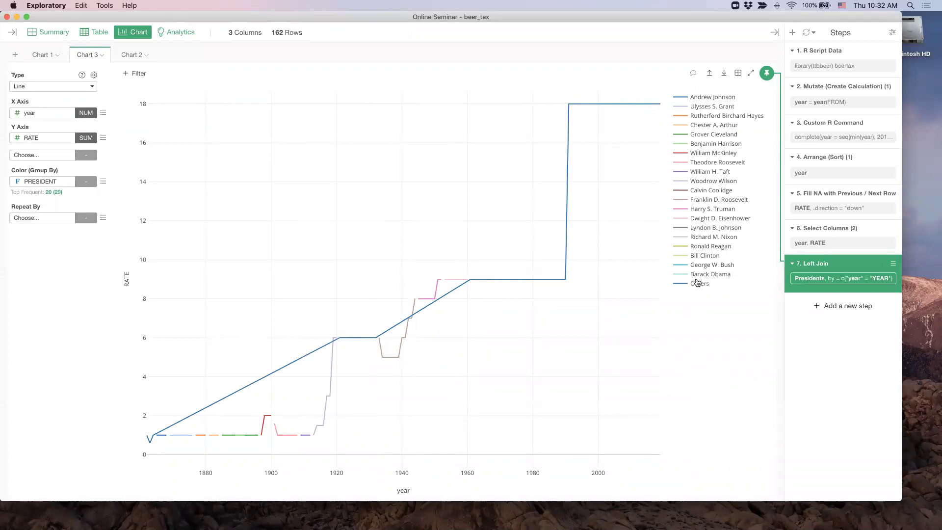
- Turn off Keep Only Most Frequents in the 'Others' group setting for the PRESIDENT color grouping
left_click(52, 194)
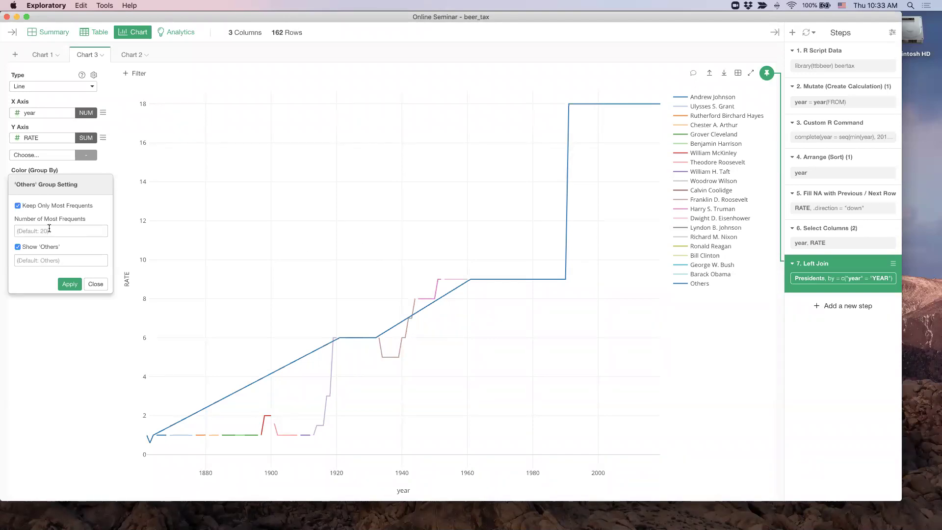
left_click(18, 206)
left_click(70, 285)
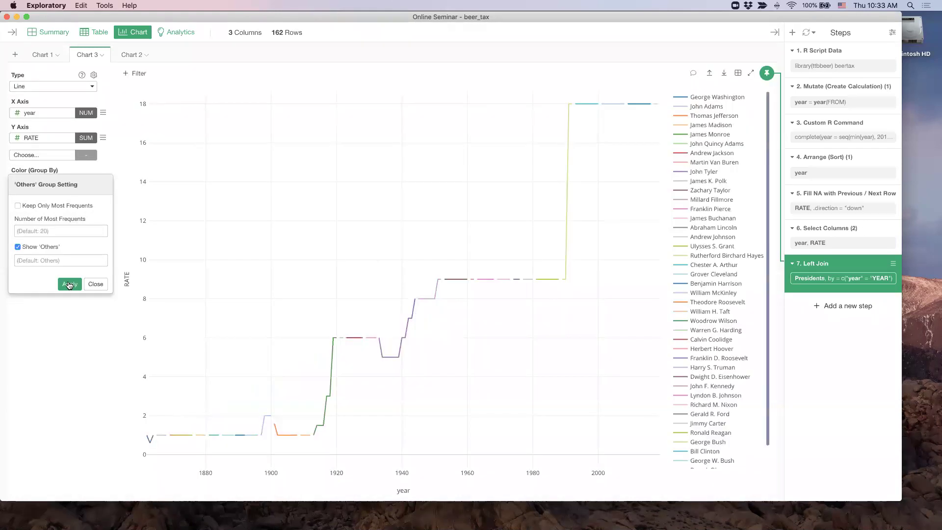
left_click(95, 284)
- Examine the order of presidents in the legend and the year, president and tax rate at points along the line
scroll(694, 241, "down", 2)
scroll(692, 235, "up", 2)
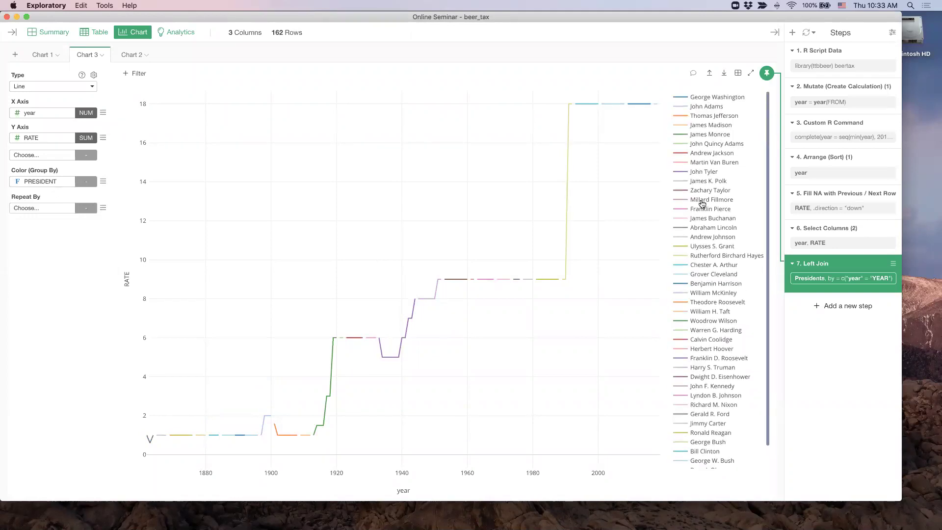
mouse_move(279, 436)
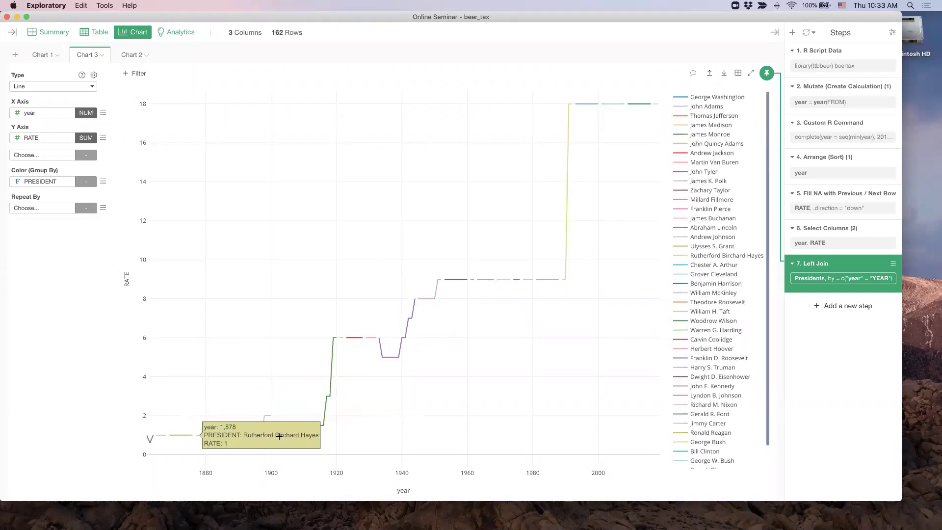
mouse_move(335, 337)
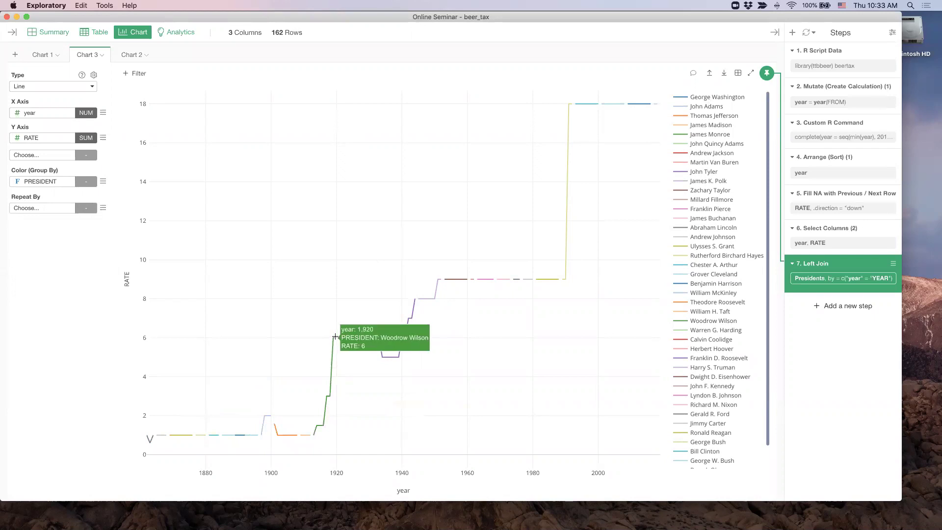
mouse_move(331, 401)
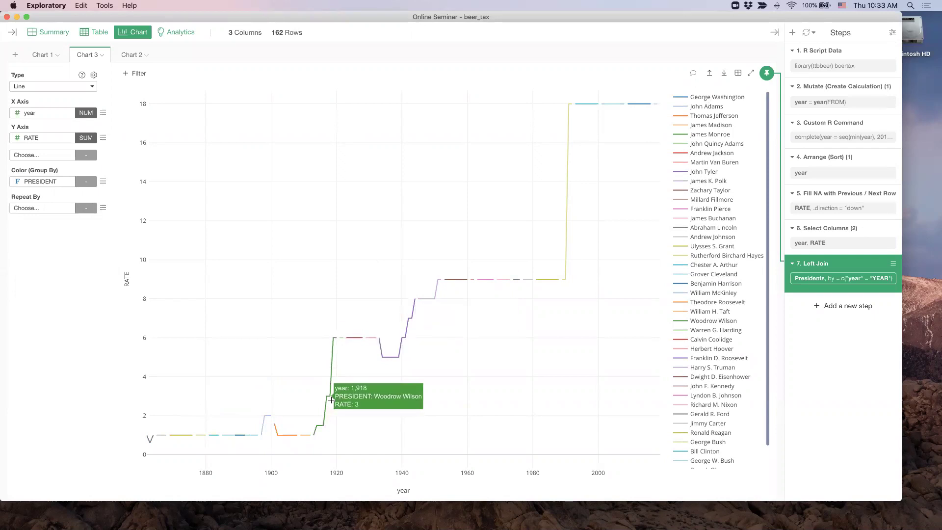
mouse_move(401, 335)
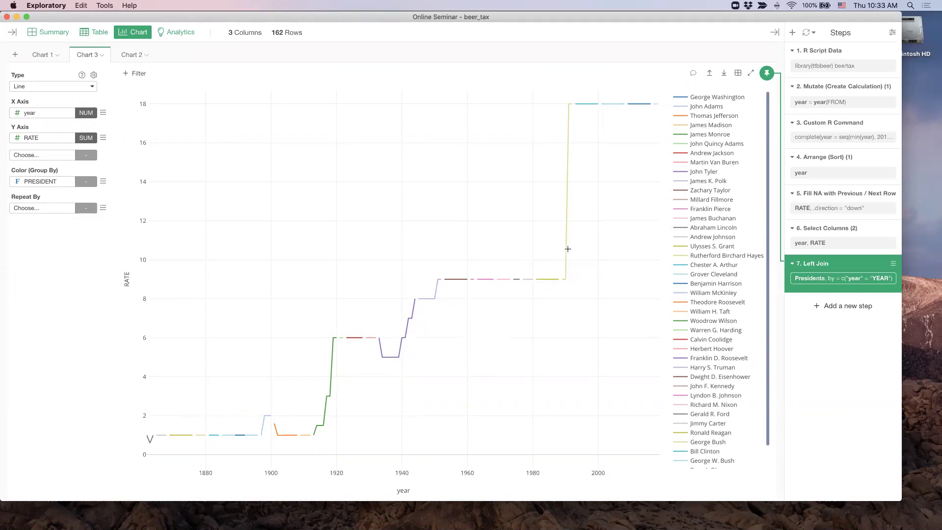
mouse_move(567, 279)
mouse_move(150, 439)
- Show the list of data frames again, switch to the factor-en.key presentation in Keynote, and open slide 63, "Setting Levels Based on Frequency"
left_click(12, 35)
mouse_move(91, 166)
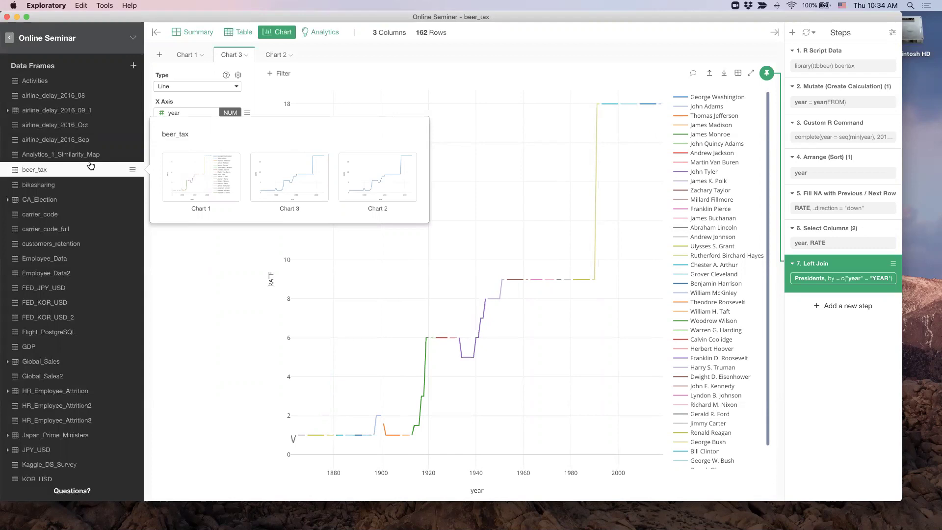
key("super+Tab")
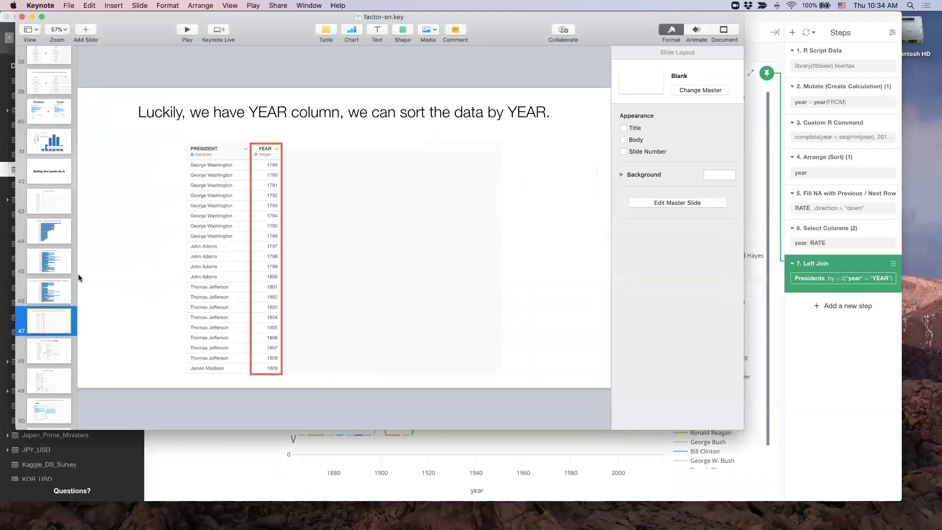
scroll(57, 313, "down", 10)
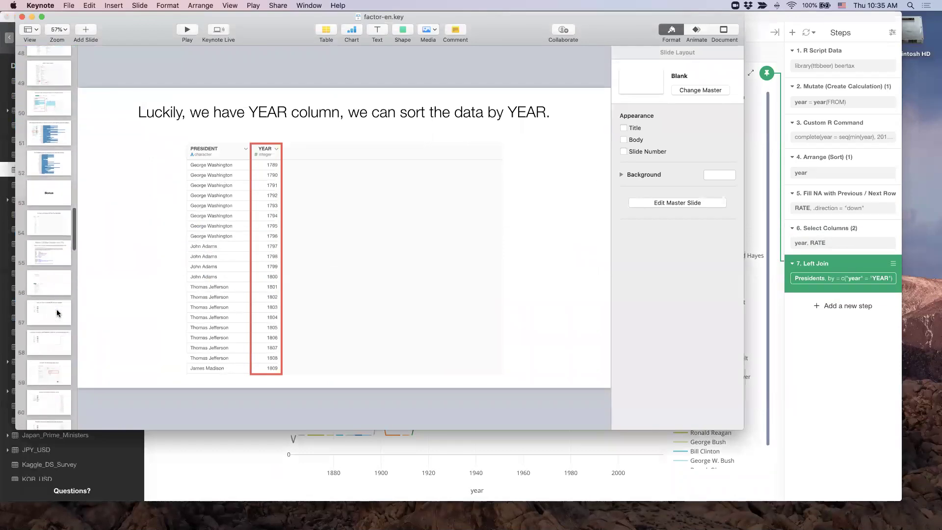
scroll(57, 313, "down", 10)
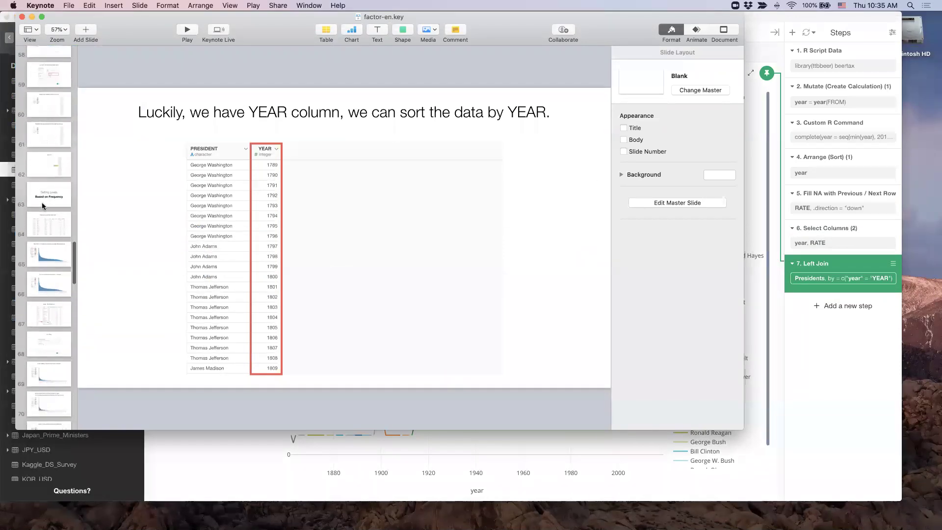
left_click(42, 203)
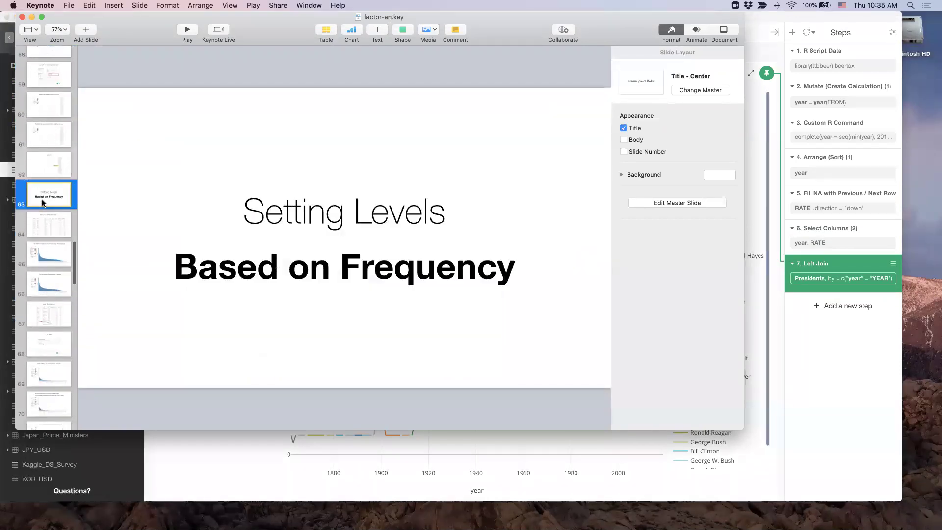
- Present the slides from "Setting Levels Based on Frequency" to the Employee data slide, end the slideshow and switch back to Exploratory
left_click(186, 30)
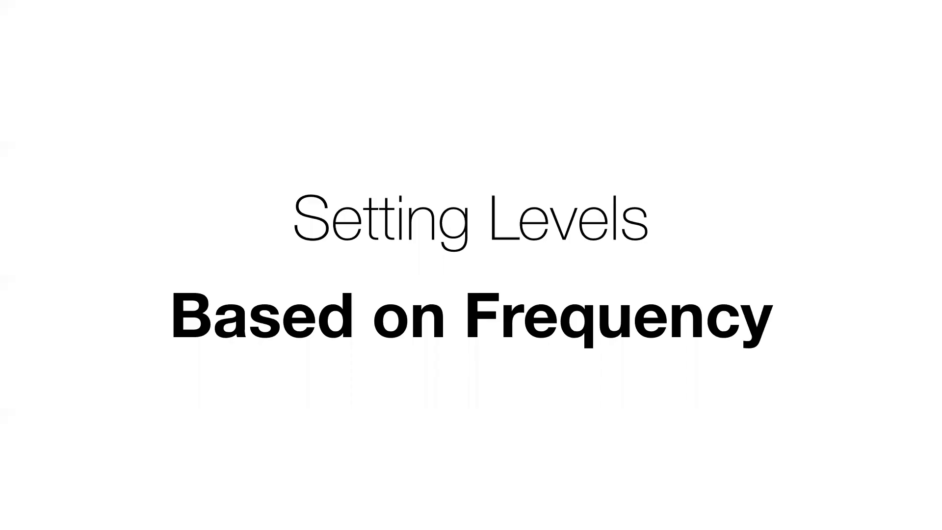
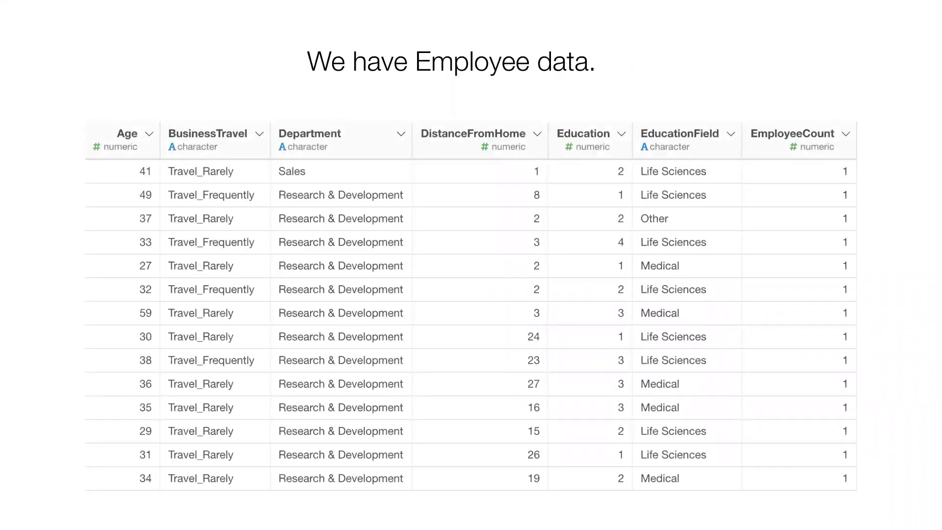
key("Escape")
key("super+Tab")
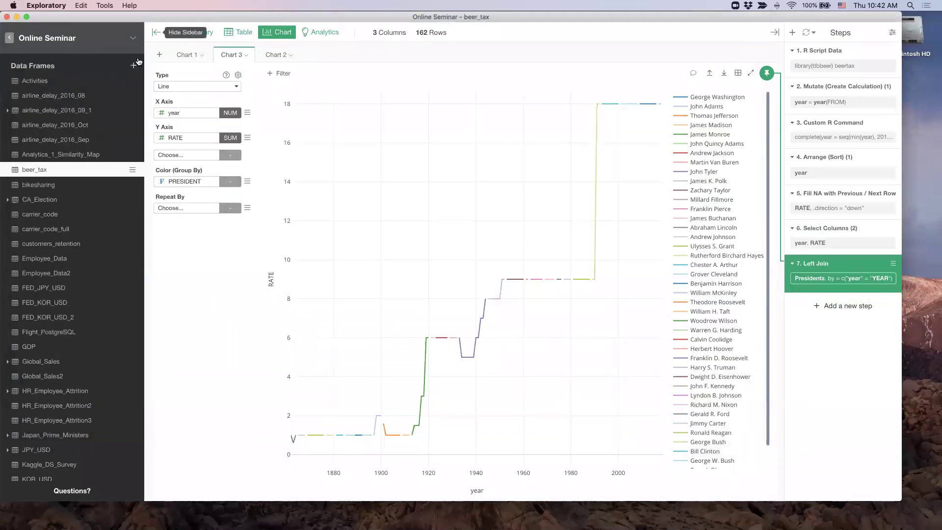
- Open the Employee_Data2 data frame and hide the list of data frames
scroll(73, 229, "down", 10)
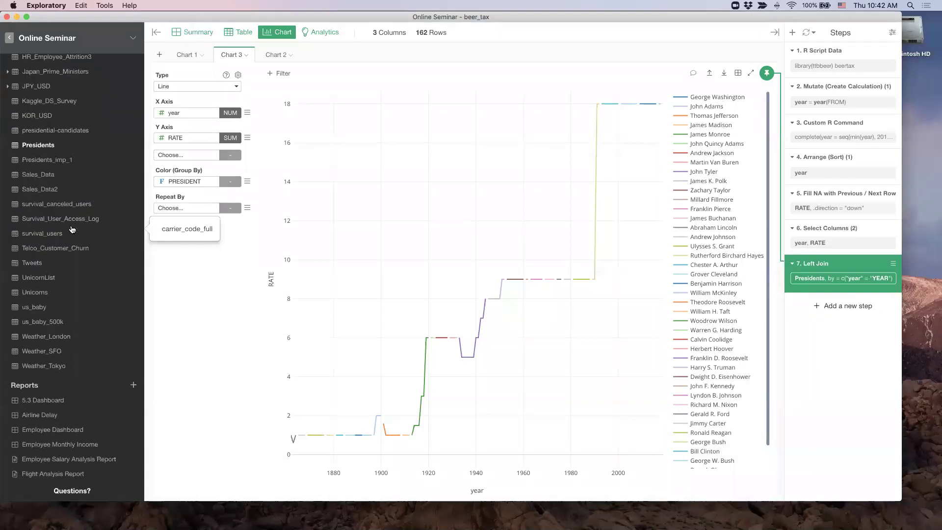
scroll(72, 229, "up", 3)
scroll(72, 229, "up", 6)
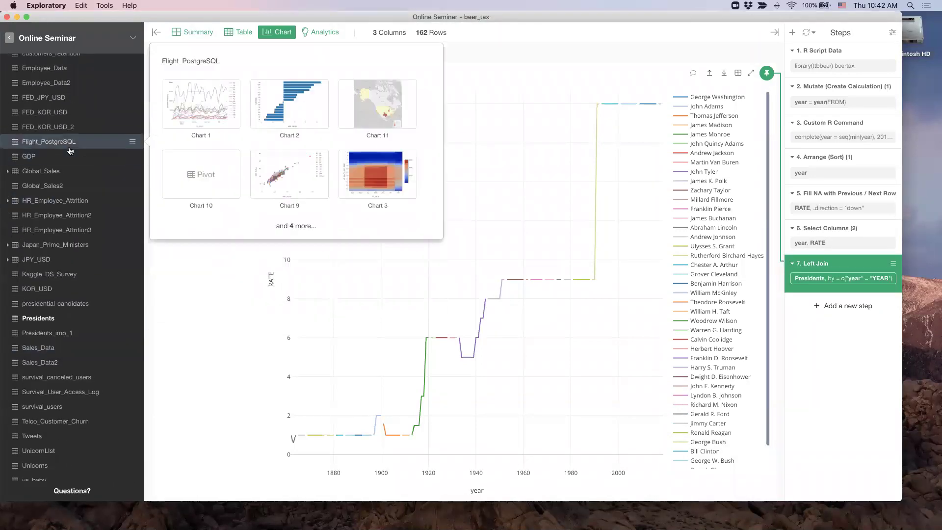
left_click(66, 179)
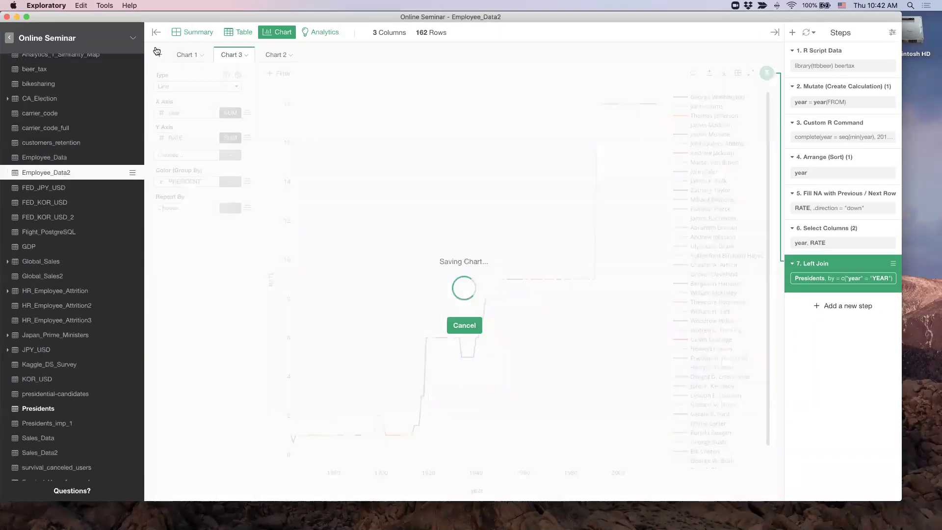
left_click(155, 34)
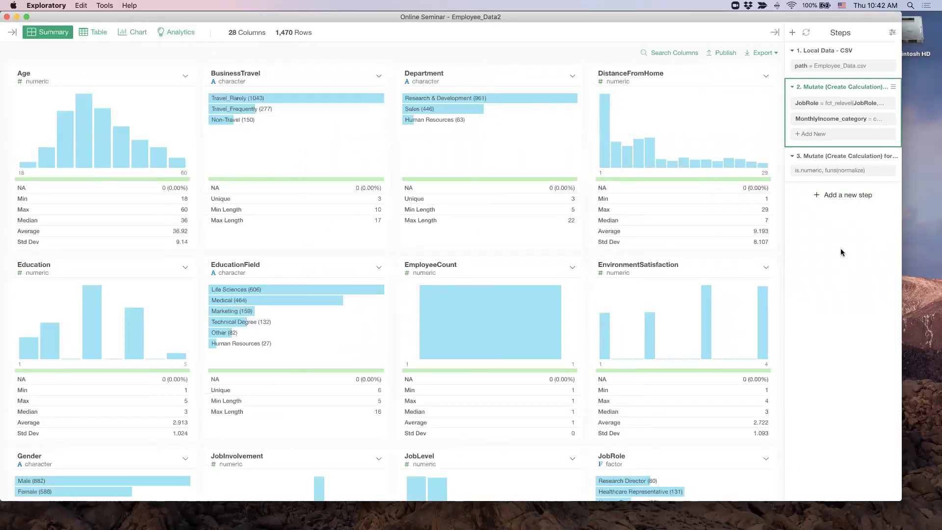
- Delete the Mutate step that calculates JobRole and MonthlyIncome_category from Employee_Data2
mouse_move(856, 92)
left_click(874, 91)
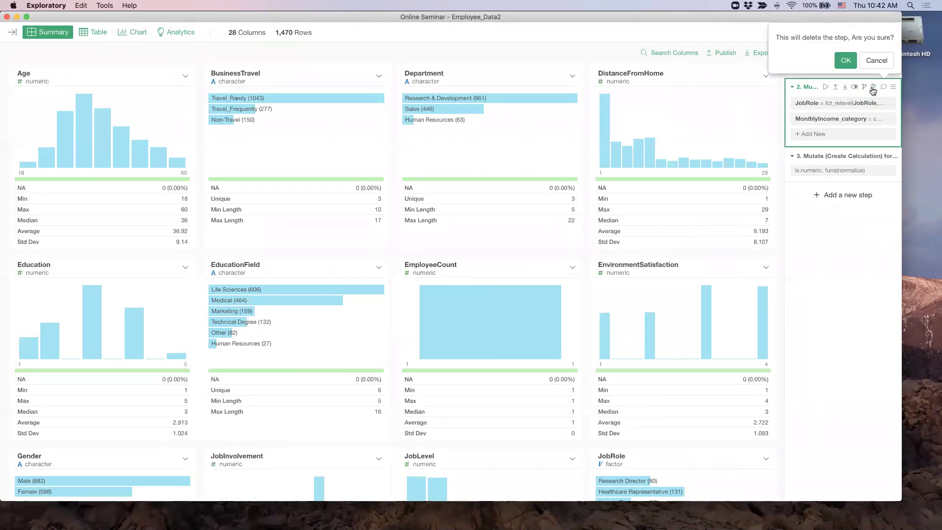
left_click(845, 61)
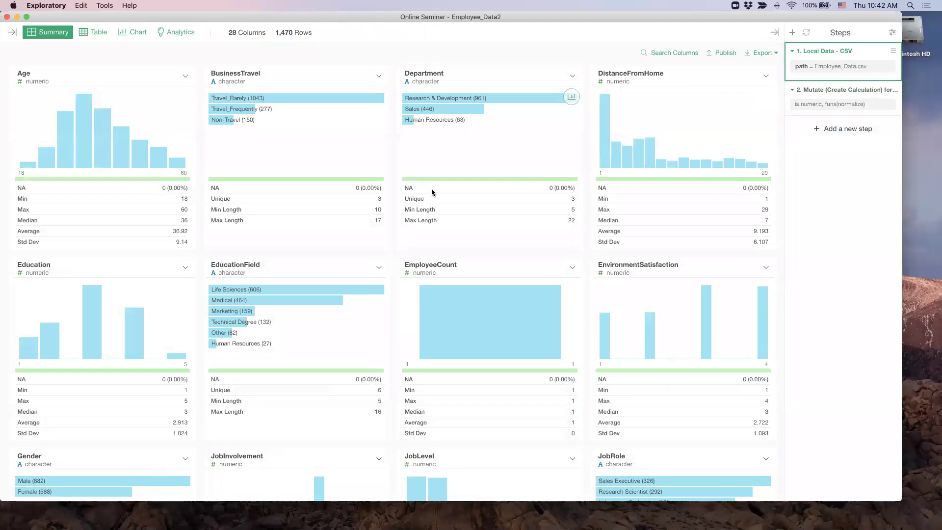
left_click(135, 35)
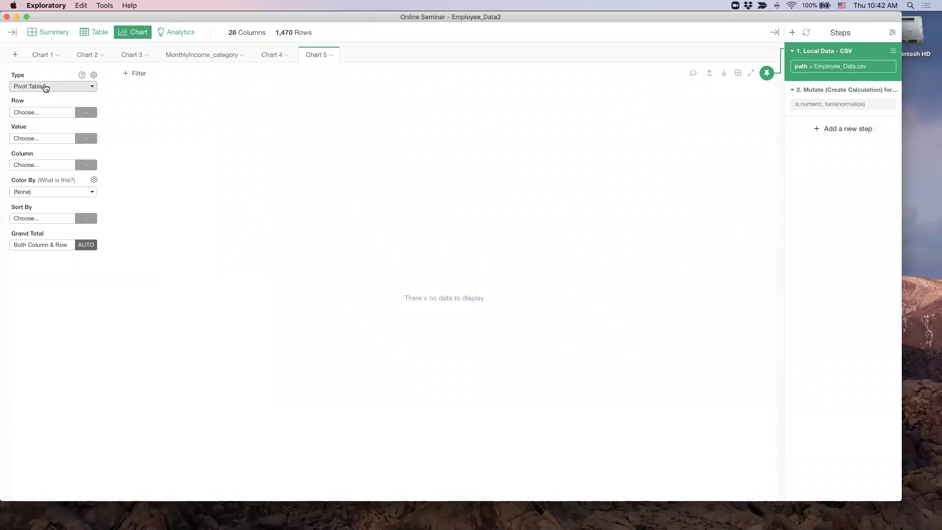
left_click(46, 87)
left_click(42, 125)
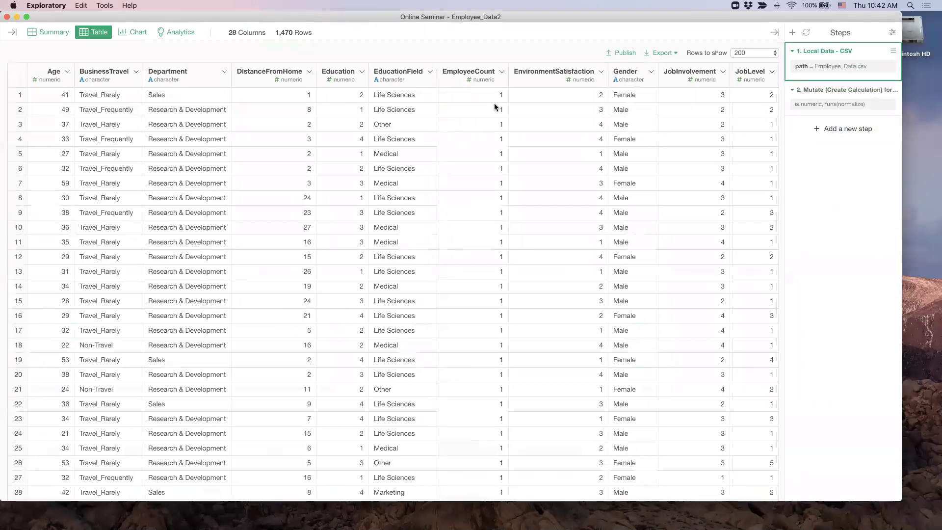
- Examine the MonthlyIncome and JobRole columns in the employee data table
scroll(493, 104, "right", 5)
scroll(494, 104, "right", 8)
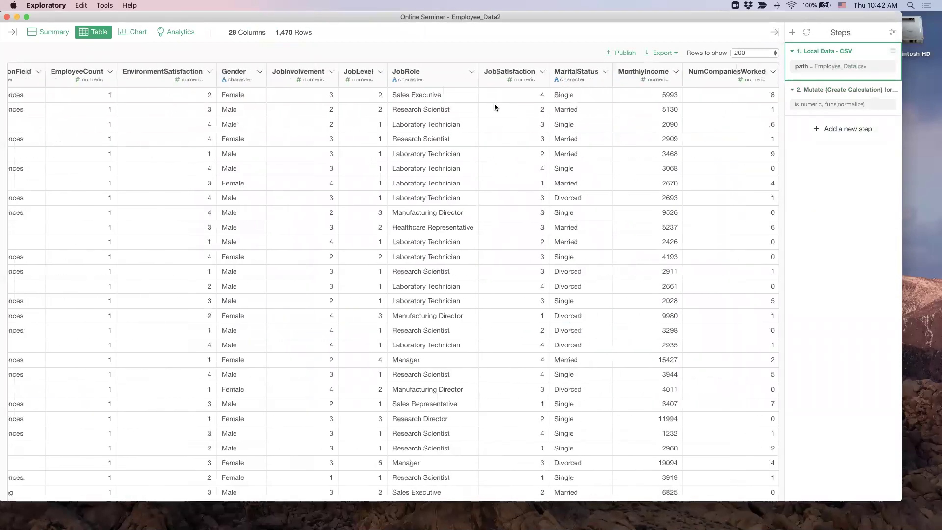
left_click(522, 76)
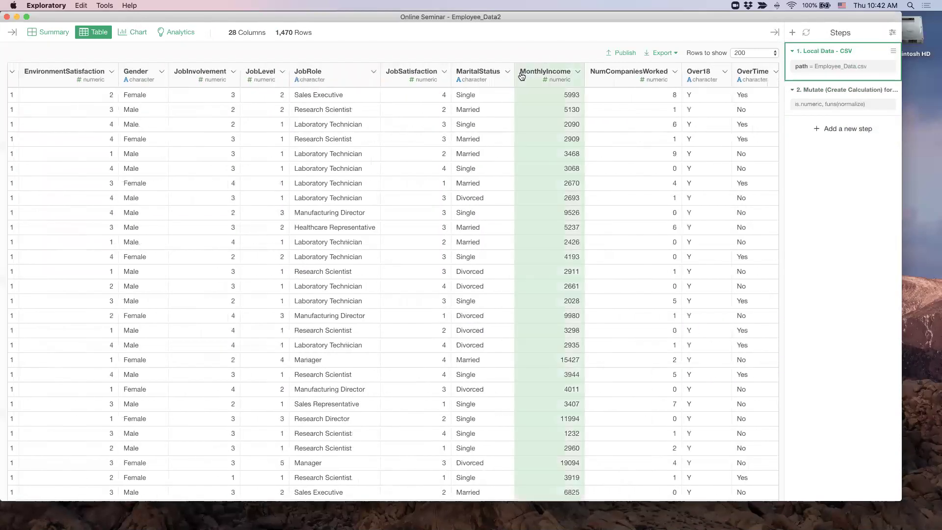
left_click(327, 77)
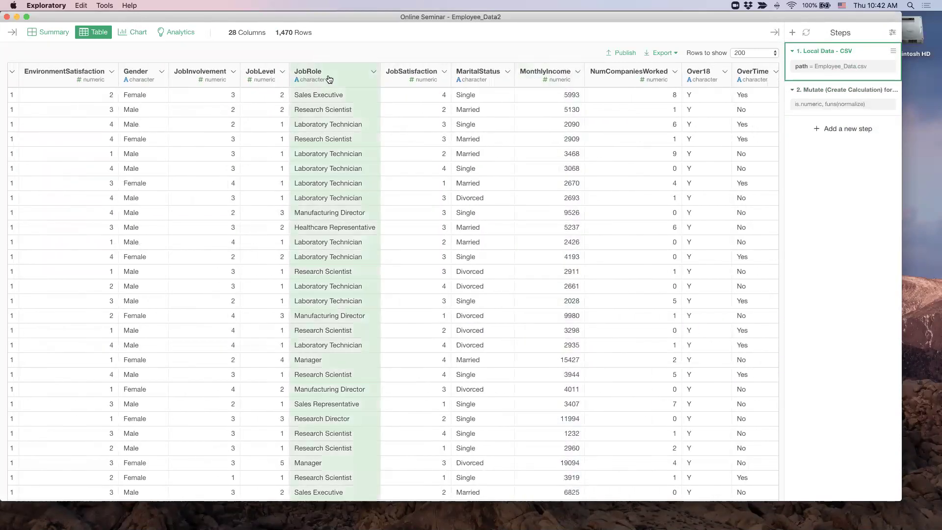
- Create a bar chart of the number of rows per JobRole from that column's summary
left_click(42, 31)
scroll(434, 265, "down", 5)
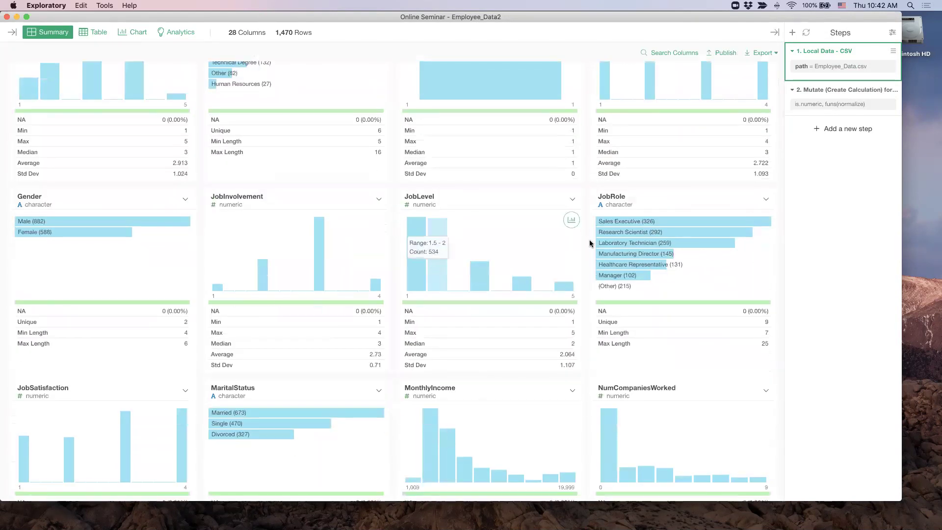
left_click(688, 212)
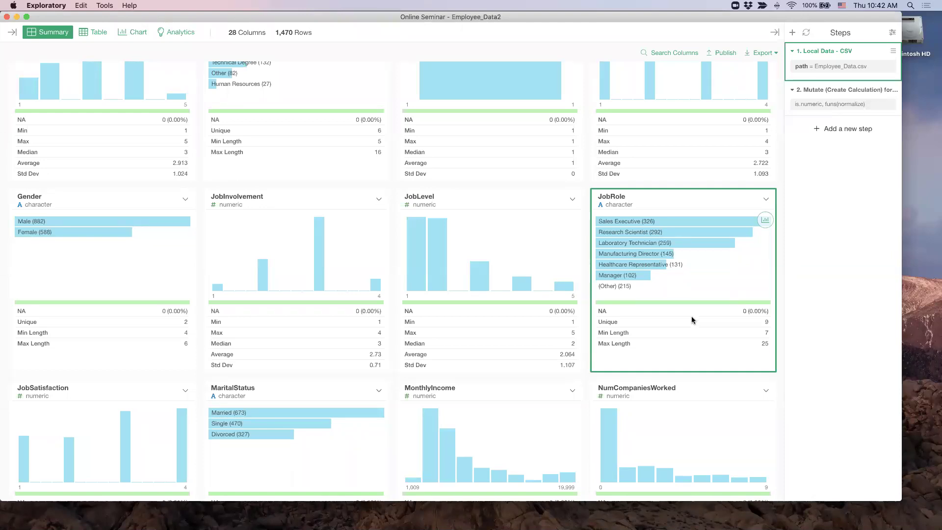
left_click(764, 220)
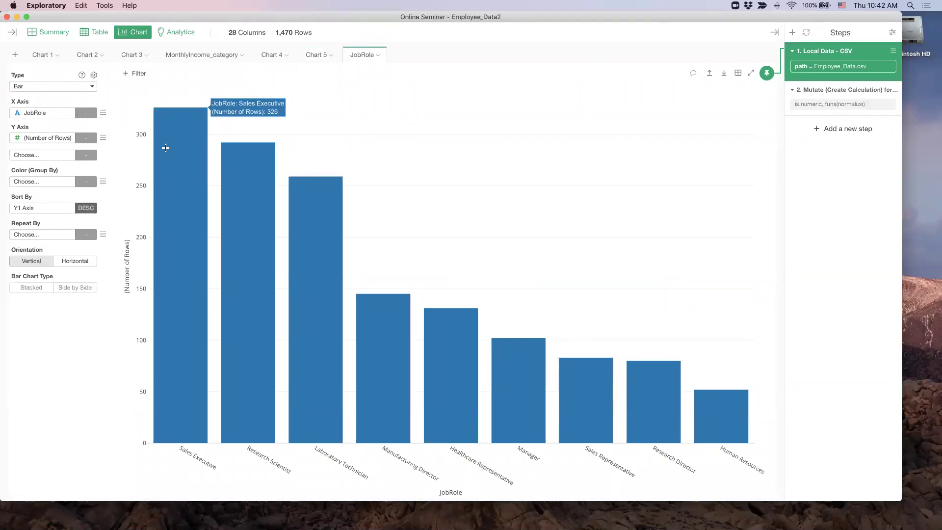
- Set the JobRole chart's Y axis to MonthlyIncome, aggregated by Mean (Average)
left_click(52, 142)
scroll(54, 223, "down", 5)
left_click(50, 223)
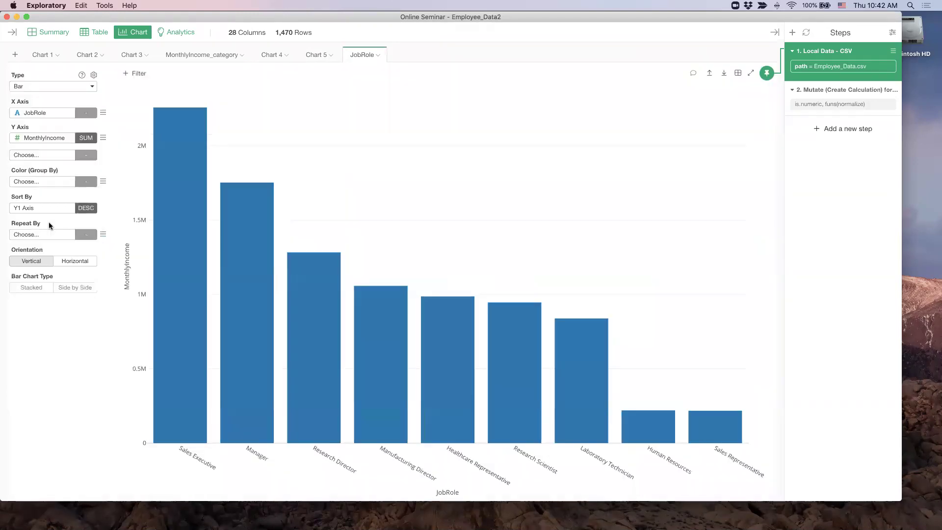
left_click(84, 139)
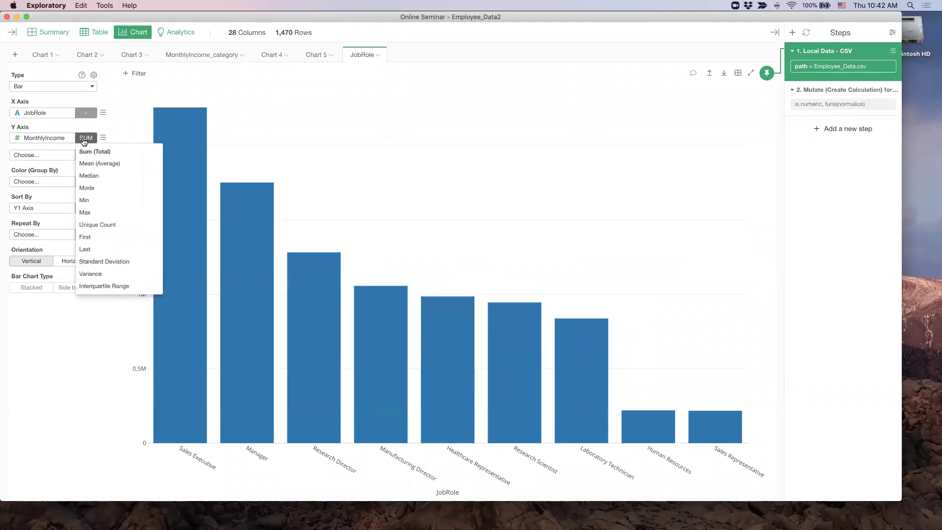
left_click(110, 164)
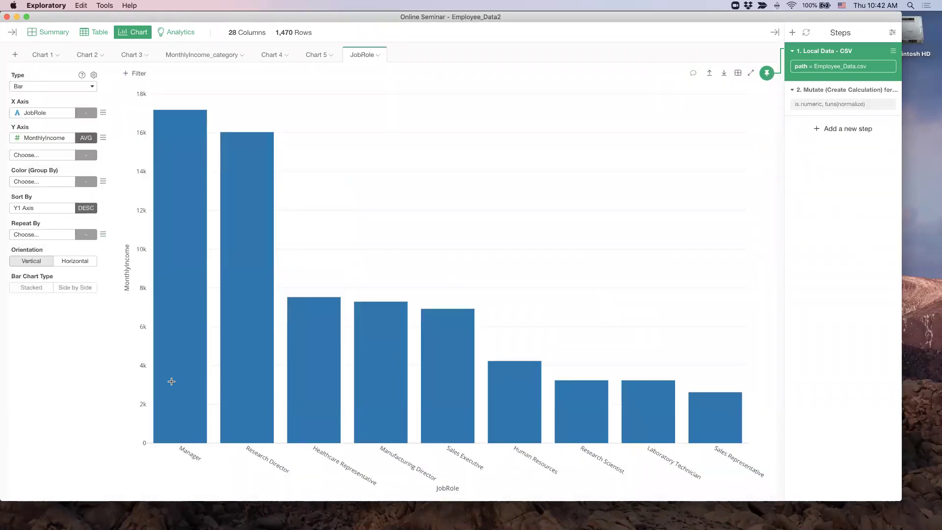
- Remove the Y1 Axis sorting from the JobRole chart and examine the order of the bars
mouse_move(260, 388)
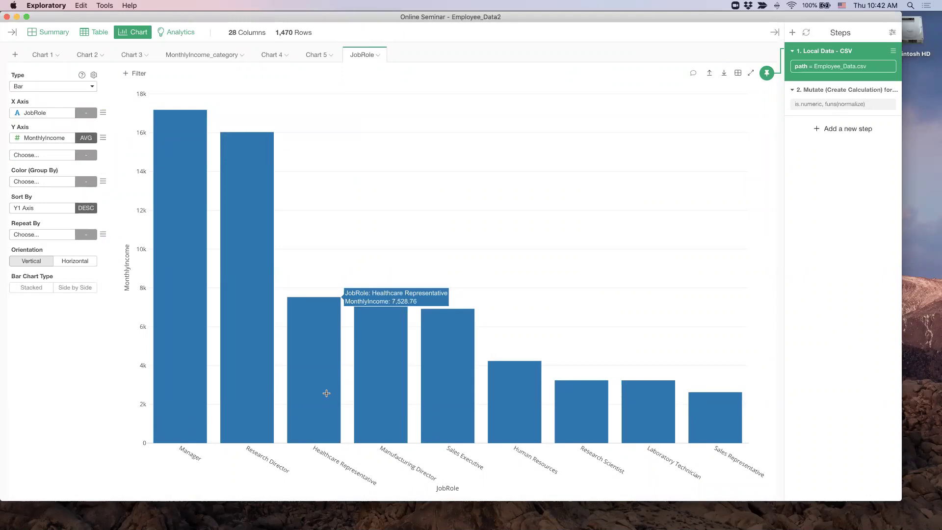
mouse_move(206, 377)
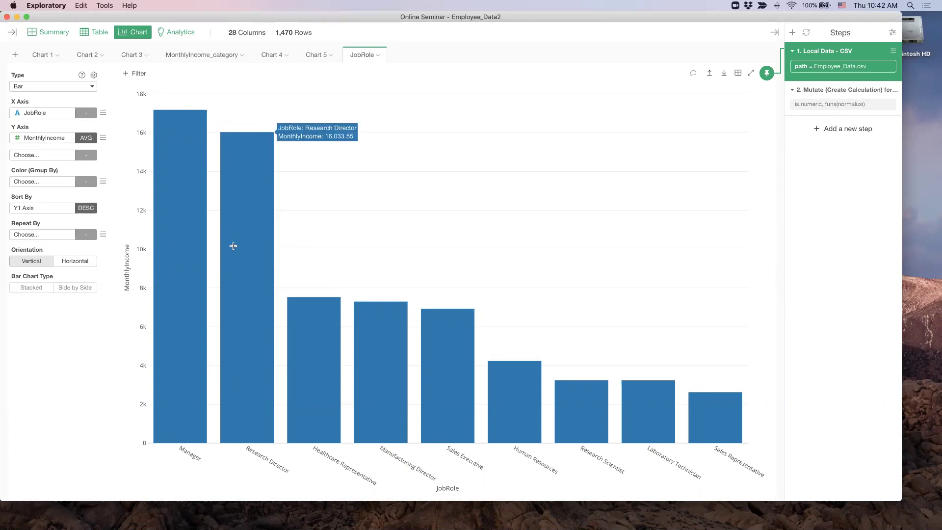
left_click(28, 210)
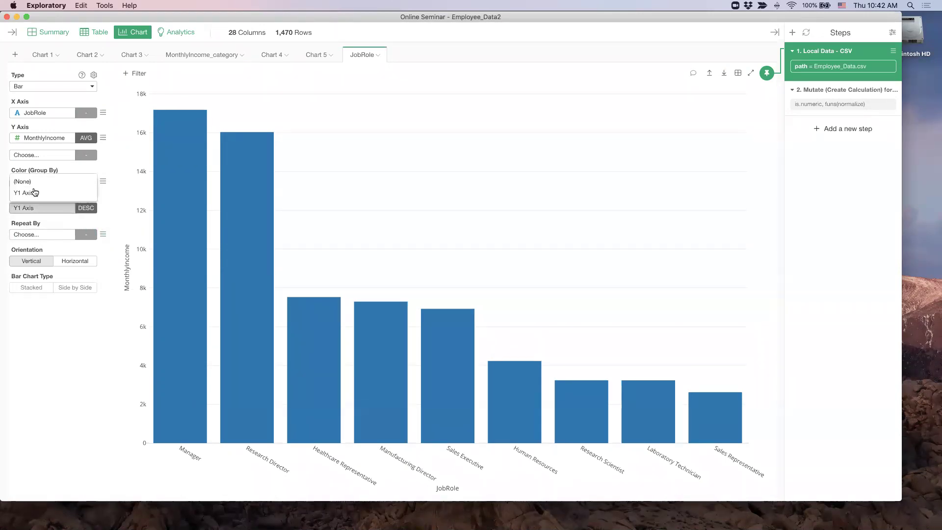
left_click(38, 185)
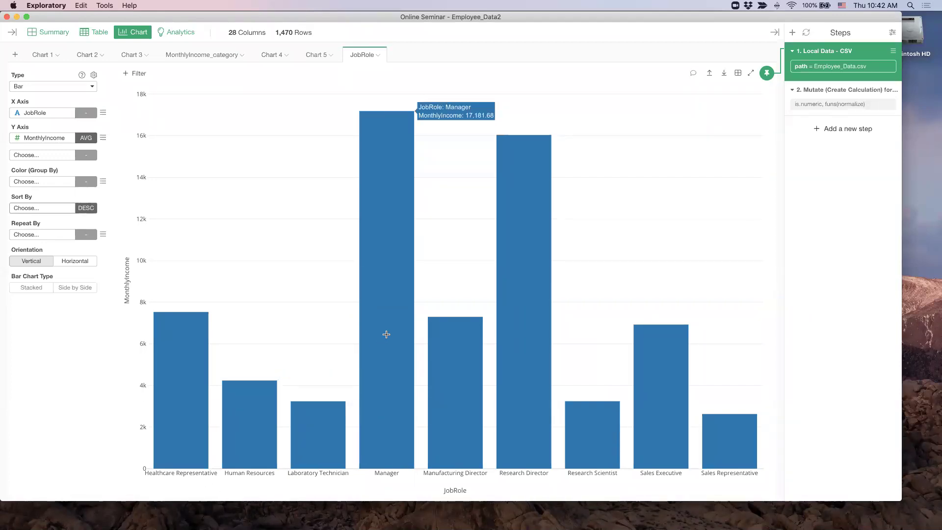
mouse_move(183, 402)
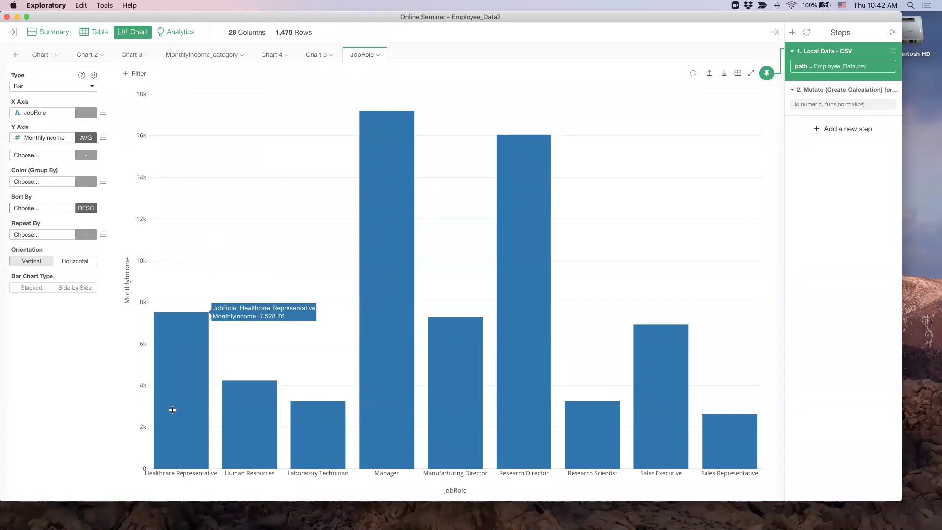
mouse_move(734, 451)
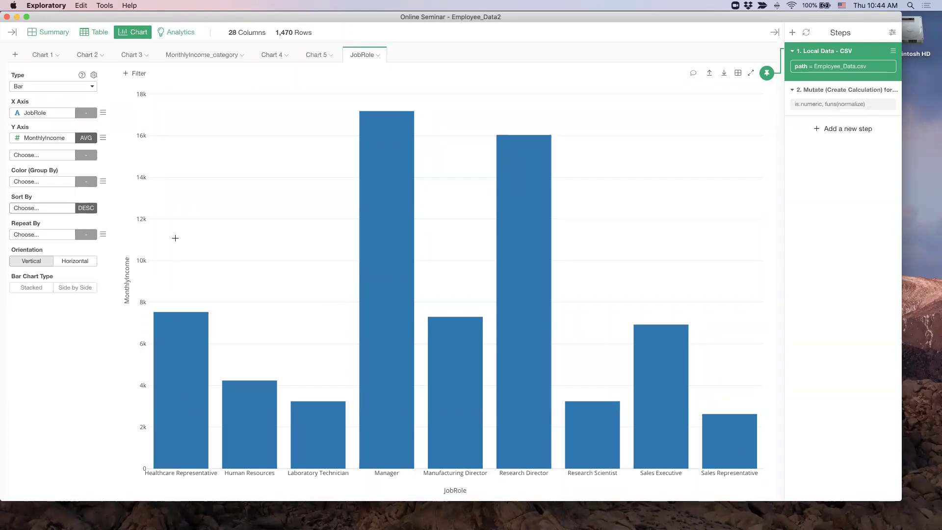
- Apply a window calculation to MonthlyIncome showing the % Difference From the First Value
left_click(103, 138)
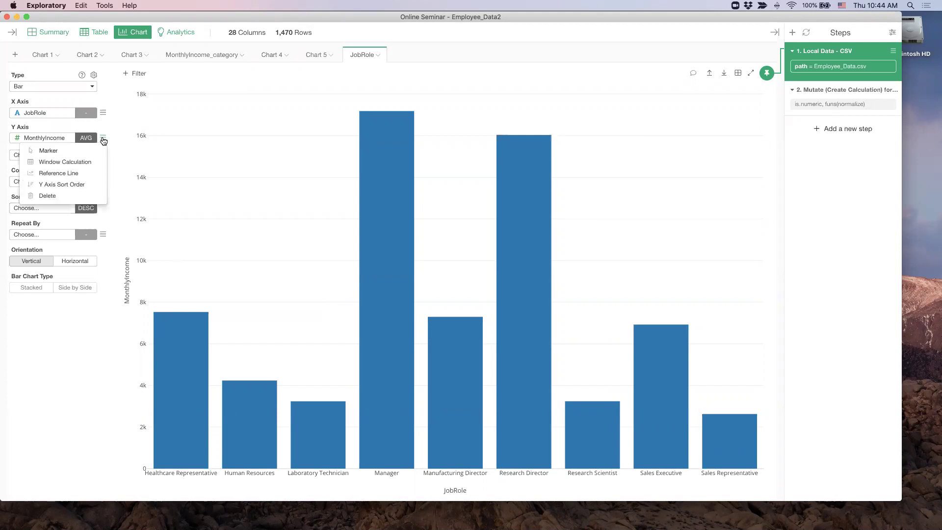
left_click(66, 165)
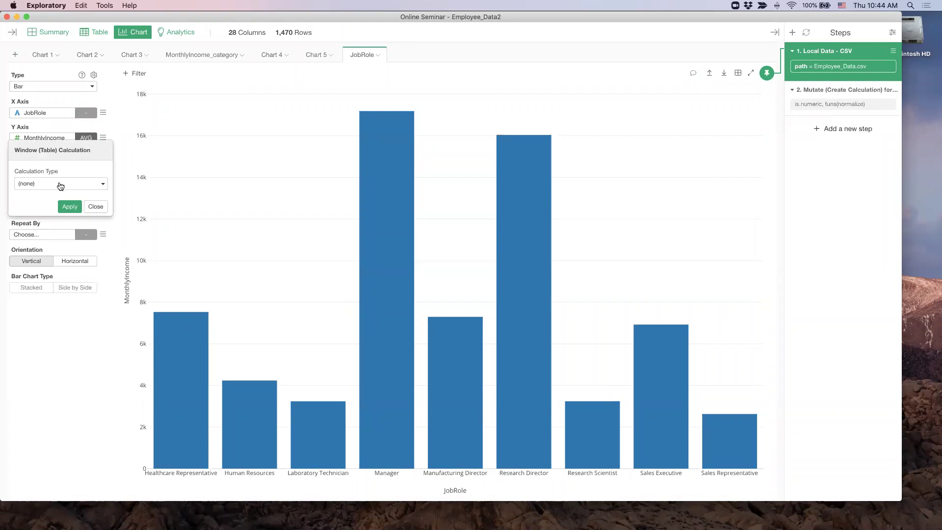
left_click(60, 185)
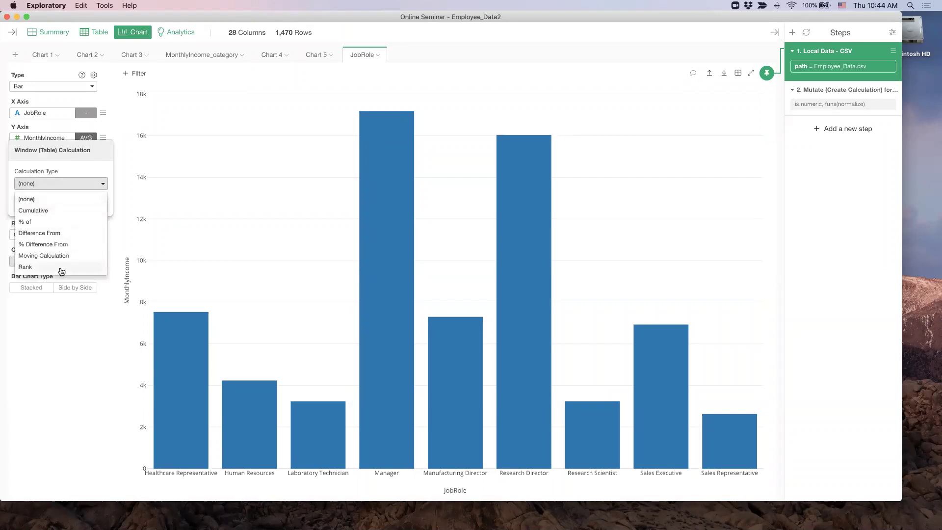
left_click(36, 245)
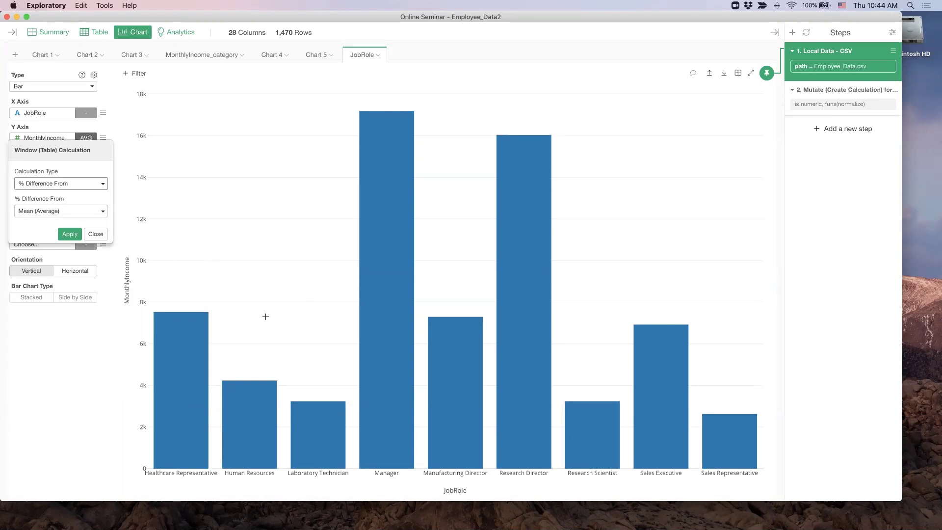
mouse_move(187, 356)
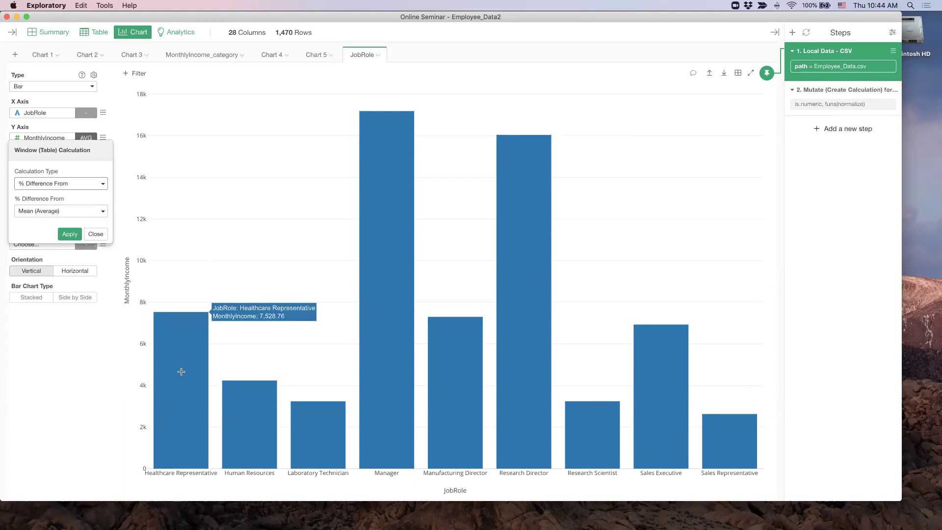
mouse_move(376, 271)
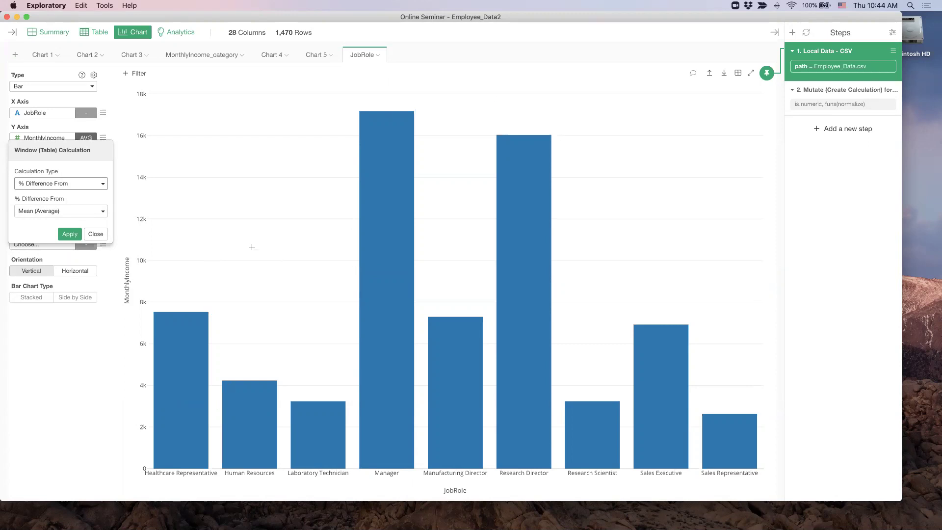
left_click(45, 212)
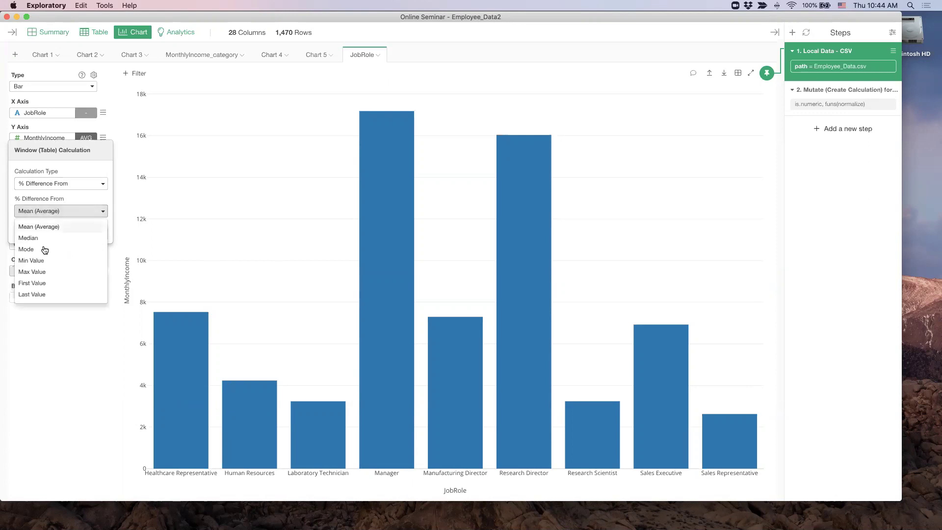
left_click(48, 285)
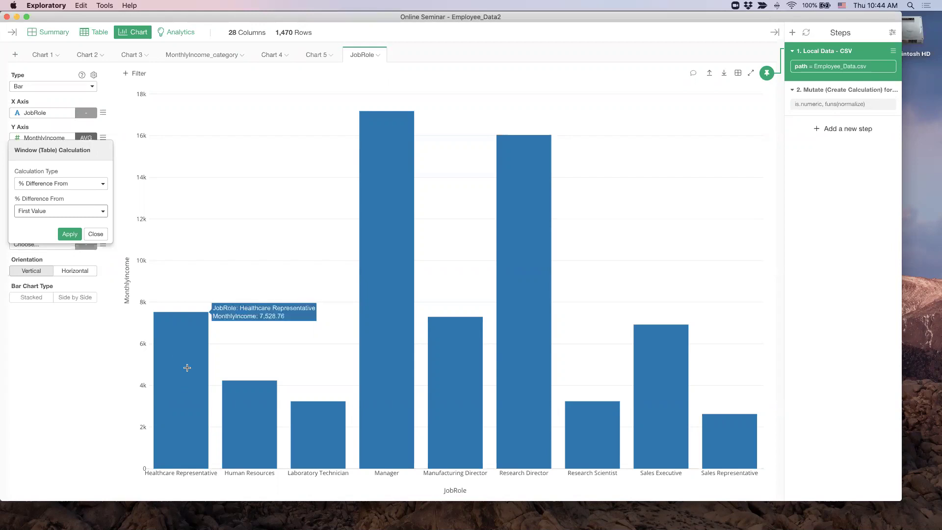
left_click(61, 235)
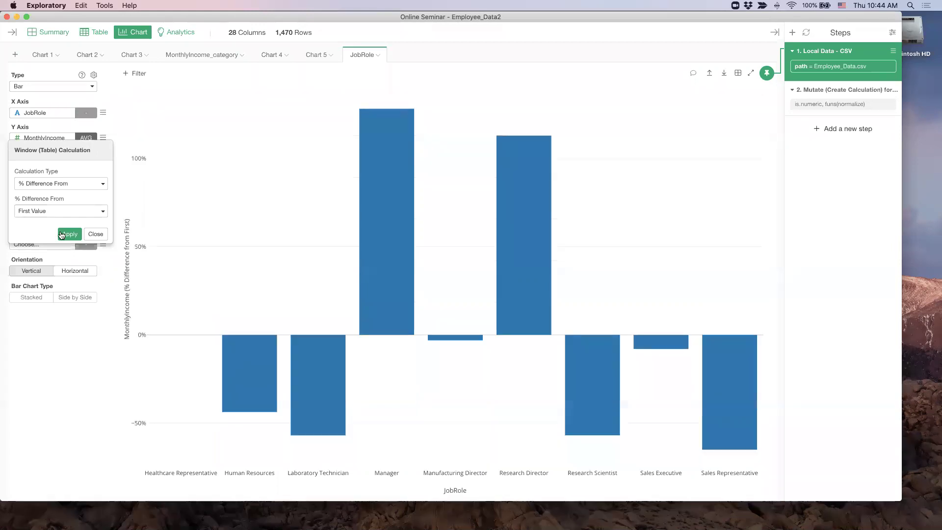
- Close the window calculation settings and examine each JobRole's % difference in MonthlyIncome, including the Research Director bar
left_click(93, 235)
mouse_move(412, 209)
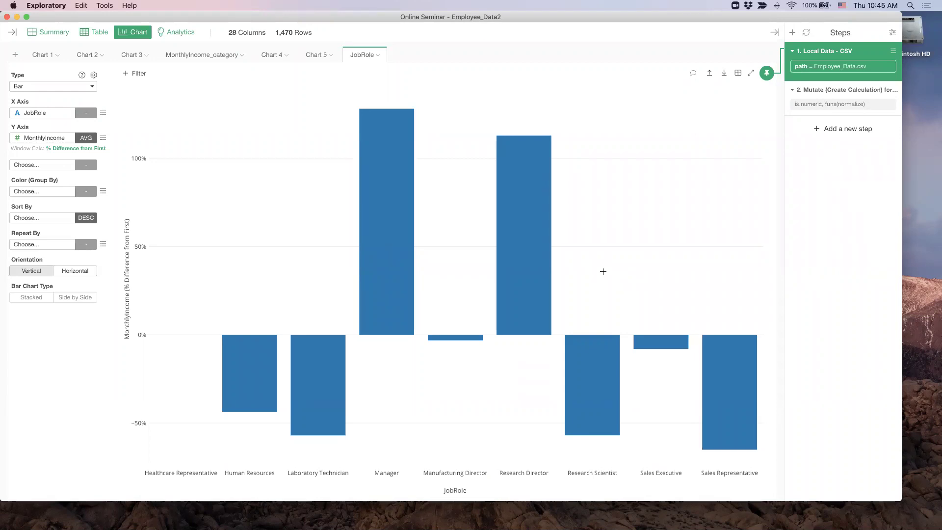
mouse_move(527, 269)
mouse_move(529, 248)
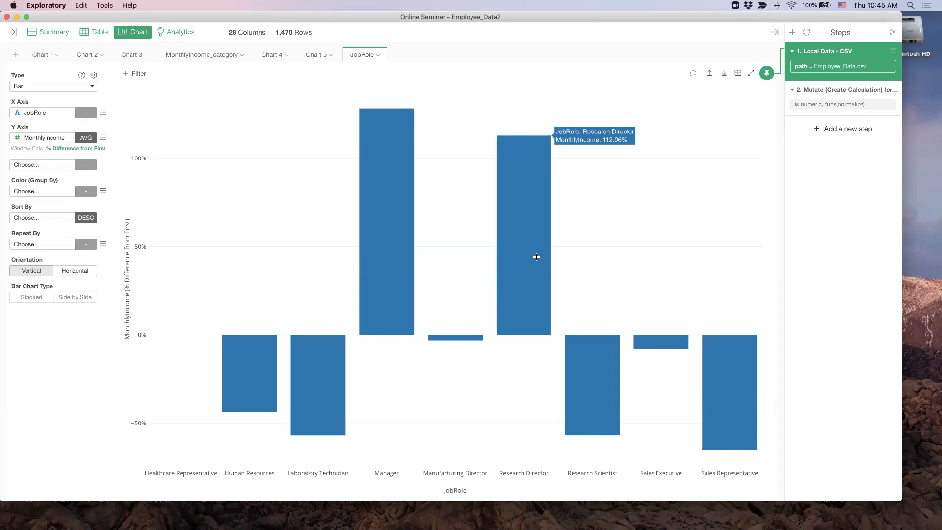
- Review which baseline values the MonthlyIncome window calculation offers for % Difference From
left_click(81, 148)
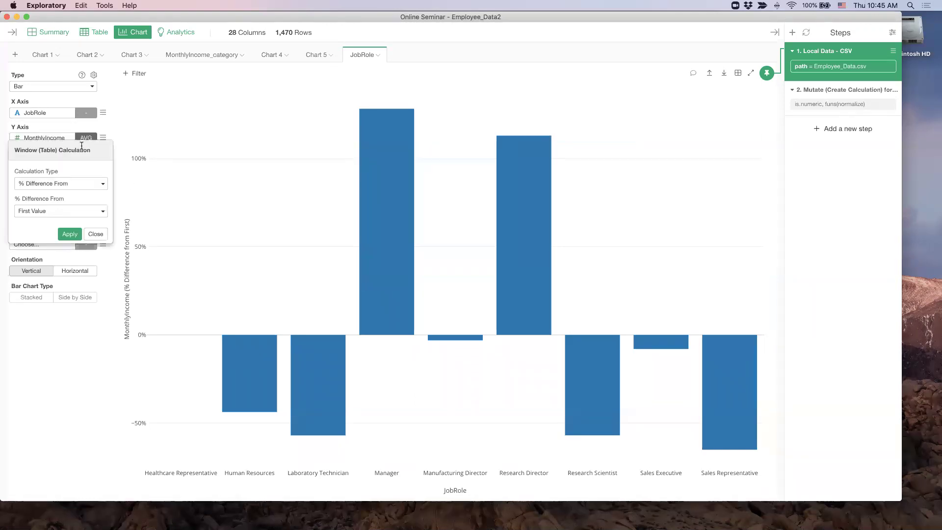
left_click(74, 216)
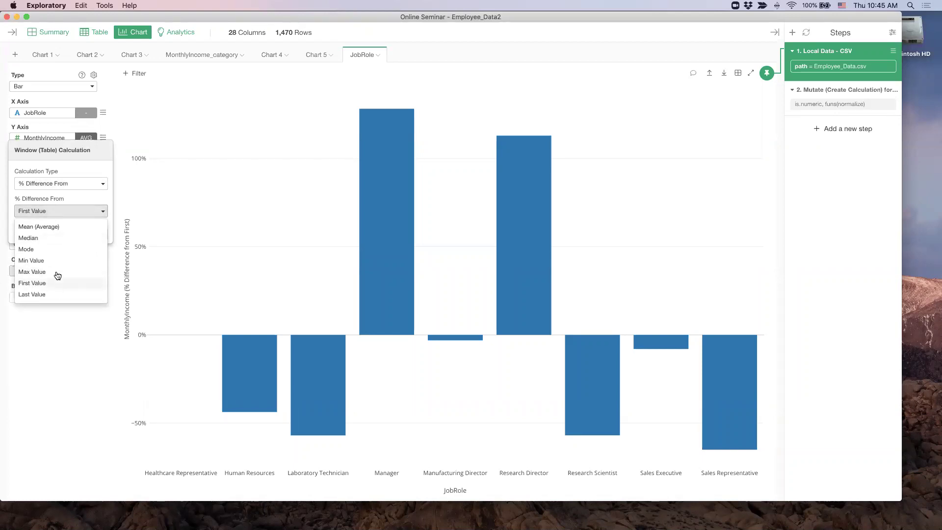
left_click(58, 215)
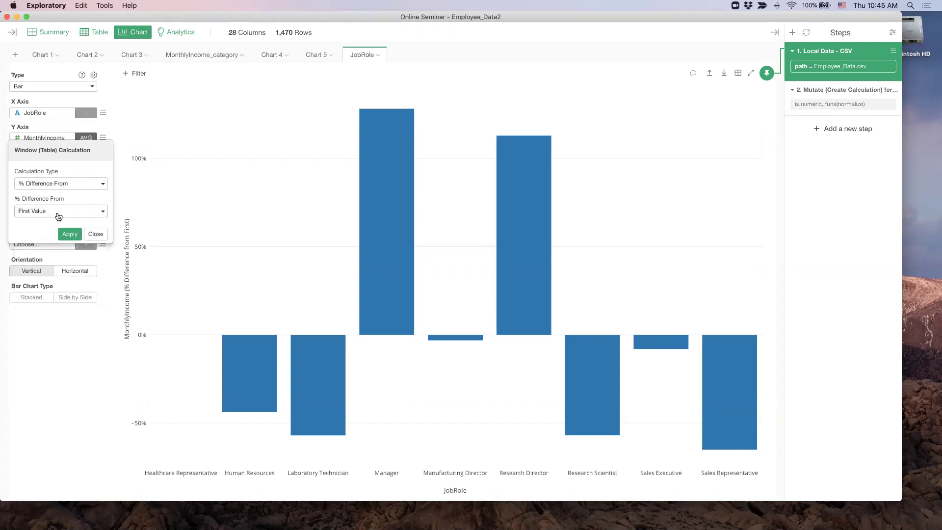
left_click(94, 234)
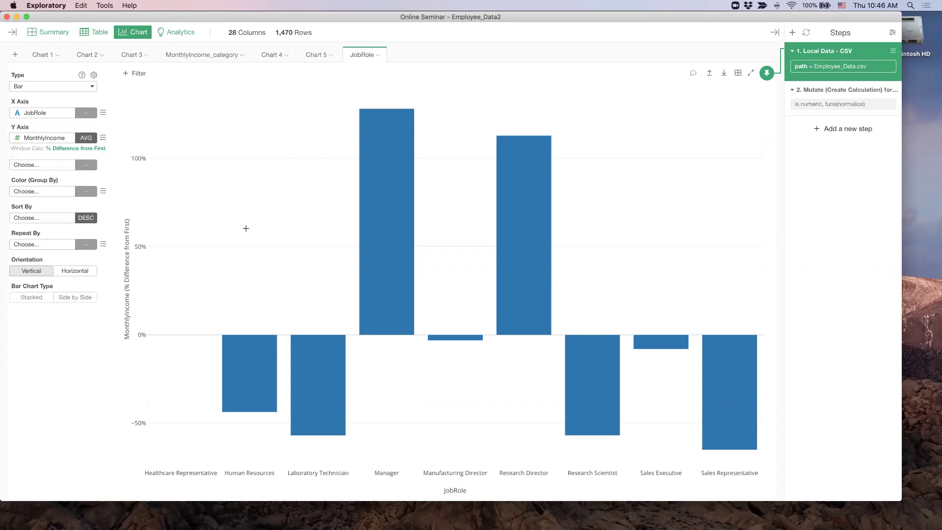
- Set the JobRole column's value order manually with fct_relevel, overwriting the column with "Research Director" as its first level
left_click(91, 32)
left_click(46, 34)
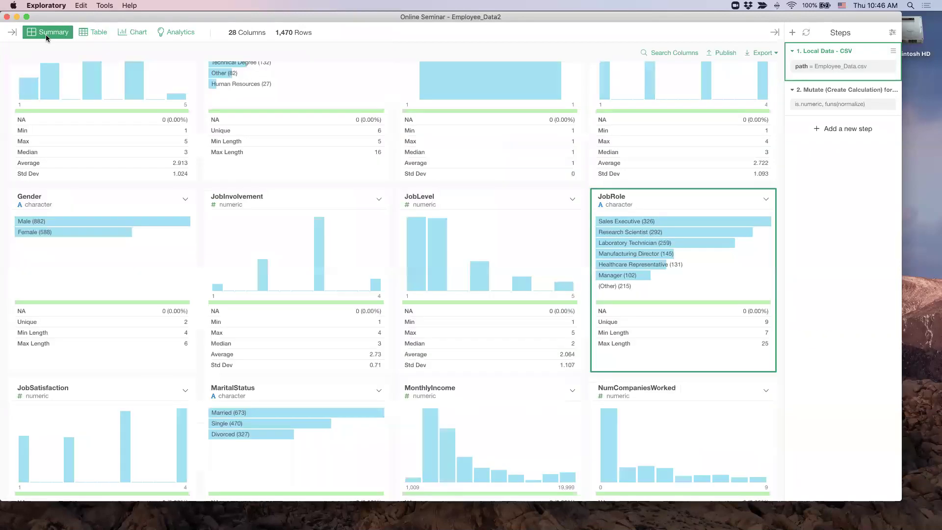
mouse_move(718, 216)
left_click(764, 199)
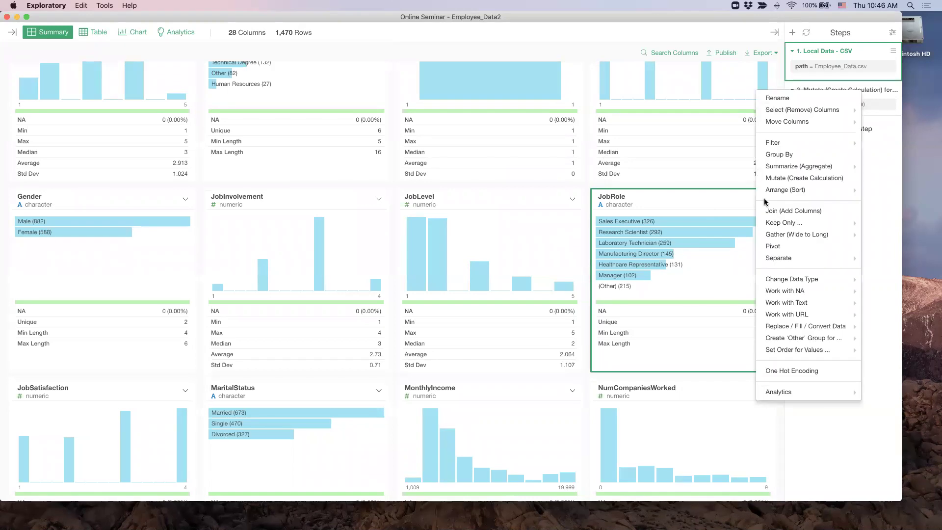
mouse_move(772, 351)
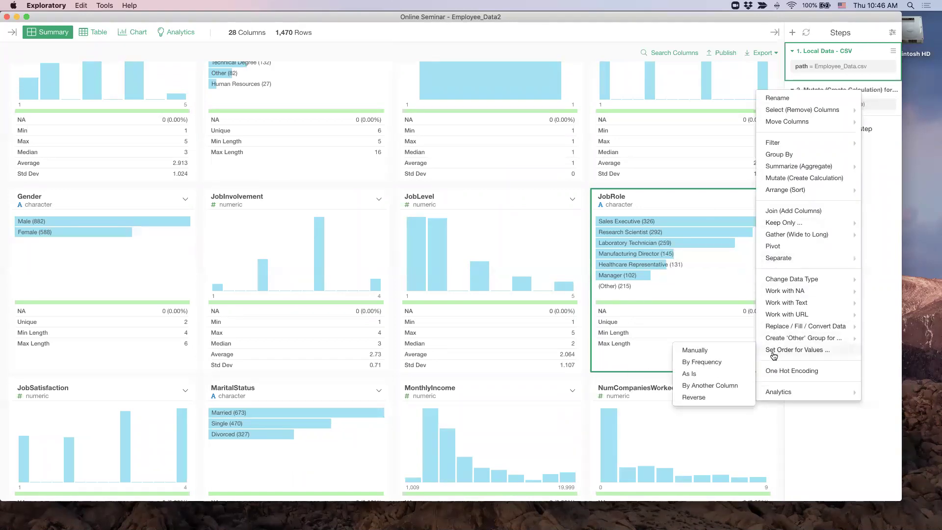
left_click(700, 350)
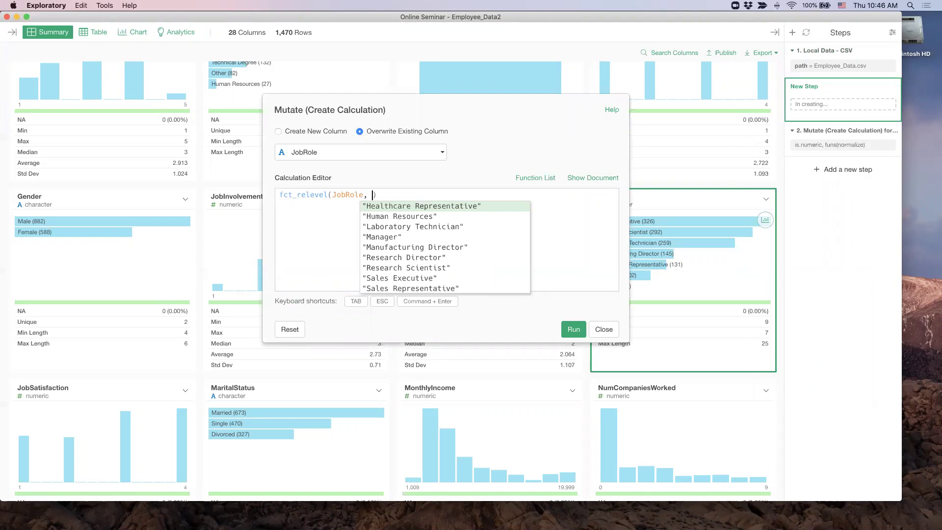
type("Re")
key("Tab")
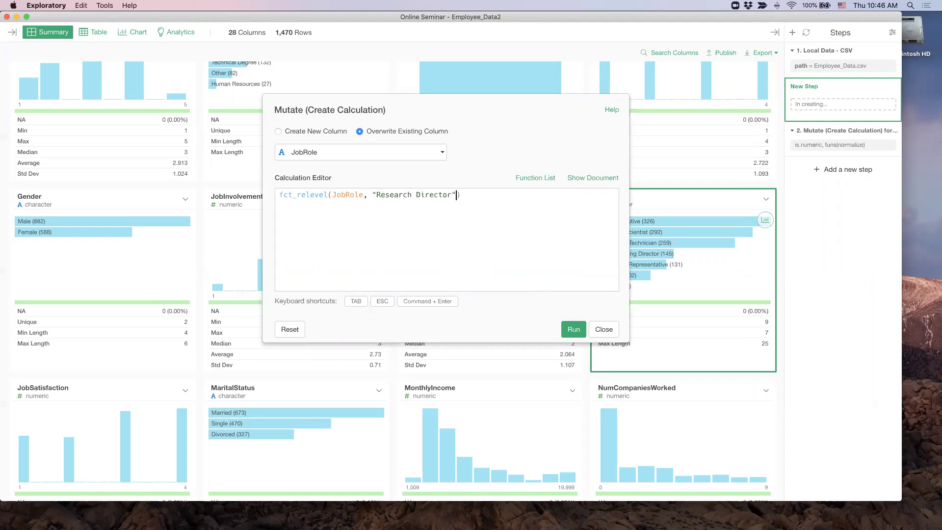
key("super+Return")
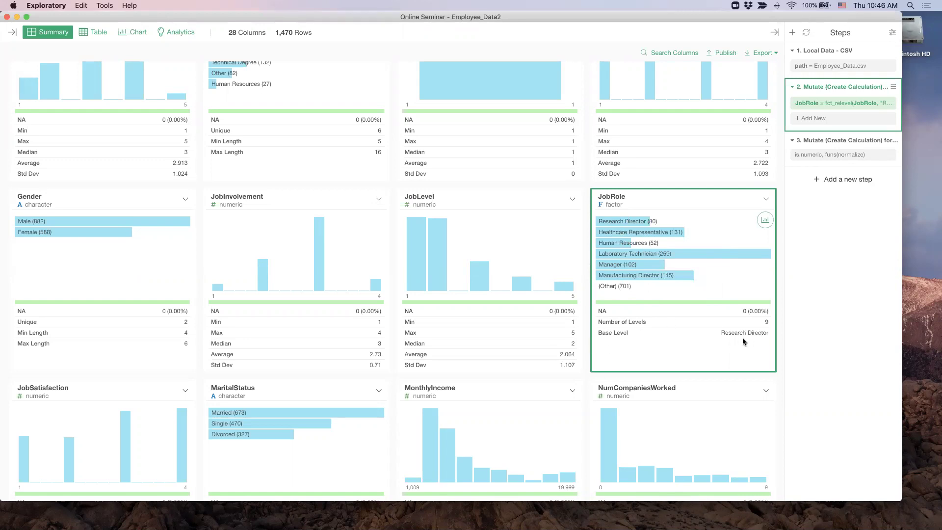
- Pin the JobRole chart to the new Mutate step and examine the bars relative to Research Director, including Manager
left_click(128, 32)
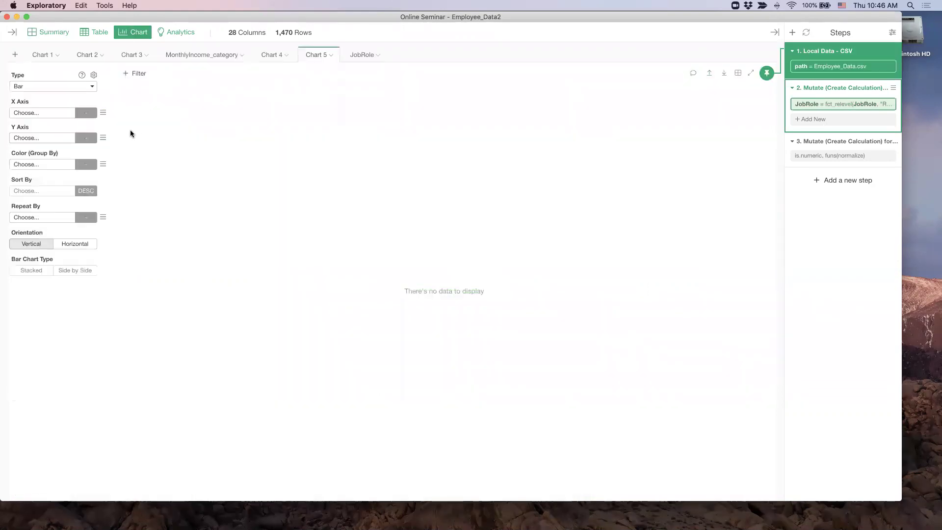
left_click(364, 55)
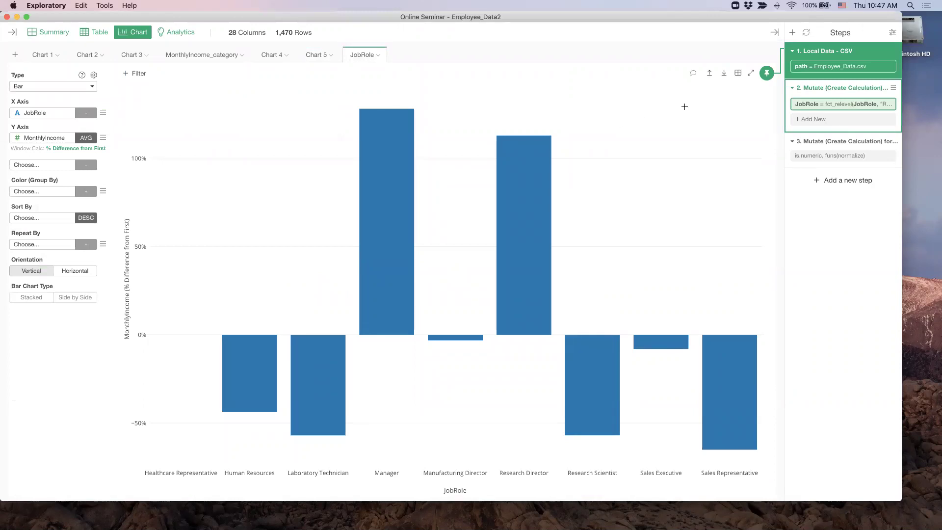
left_click_drag(766, 74, 814, 93)
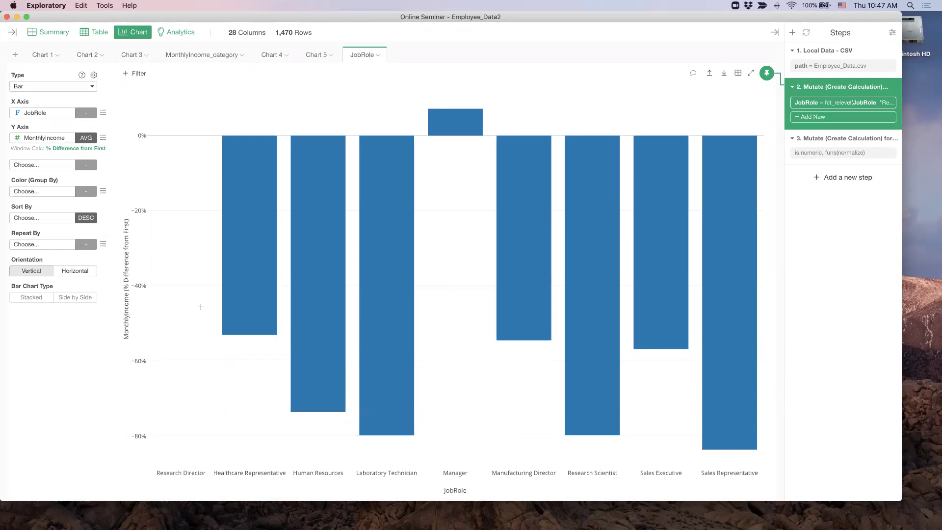
mouse_move(465, 119)
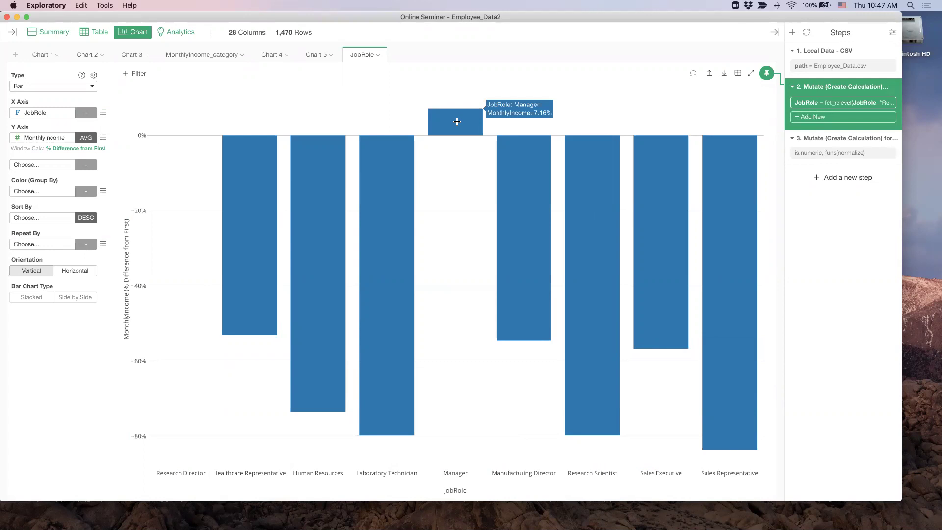
mouse_move(302, 281)
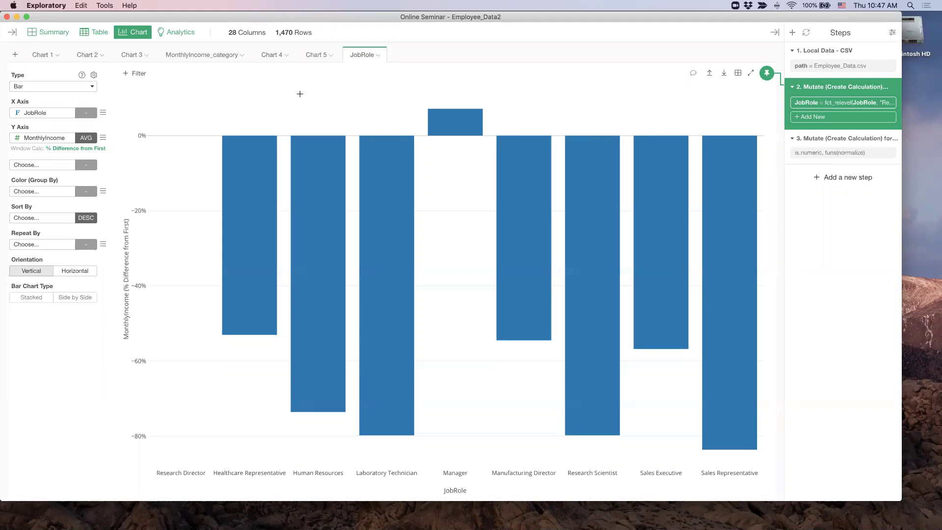
- Switch to Keynote and start the slideshow from slide 91, which shows Research Director moved to the top of the Category list
key("super+Tab")
key("super+Tab")
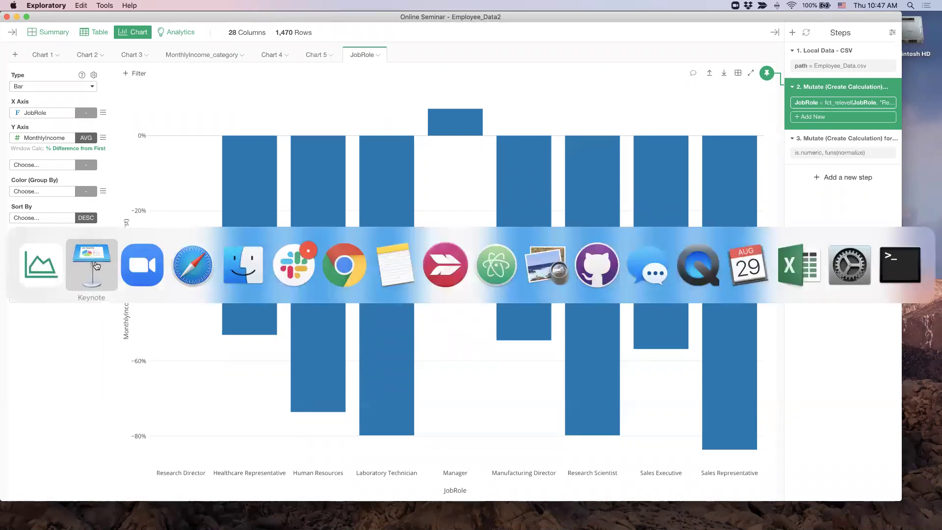
scroll(61, 312, "down", 1)
scroll(62, 313, "down", 10)
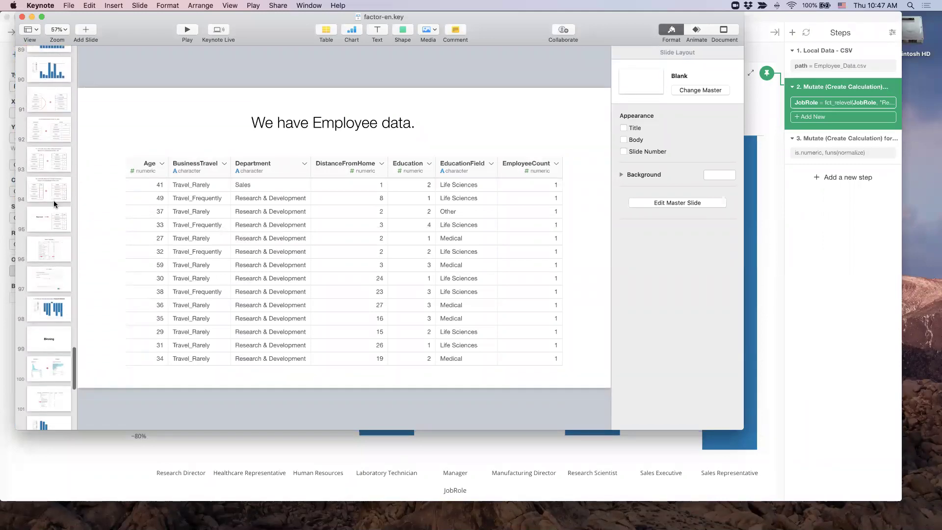
scroll(45, 266, "up", 2)
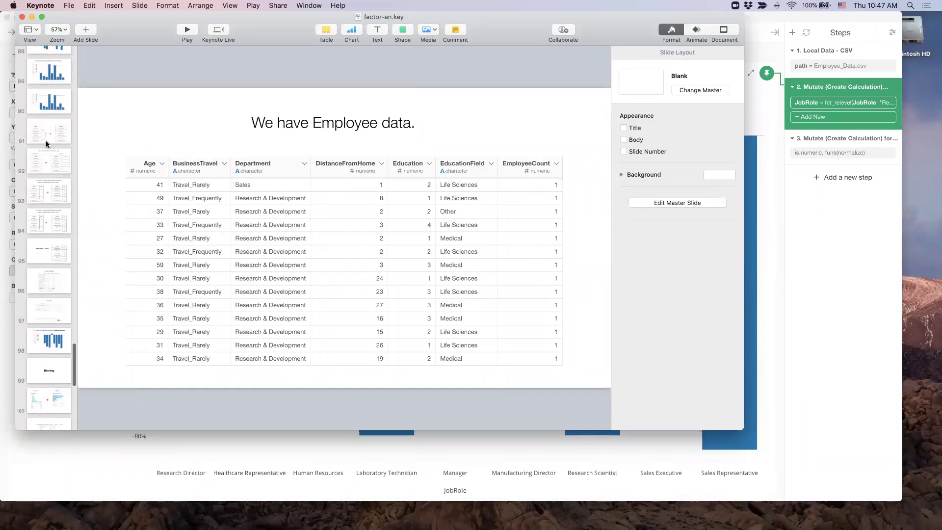
left_click(46, 140)
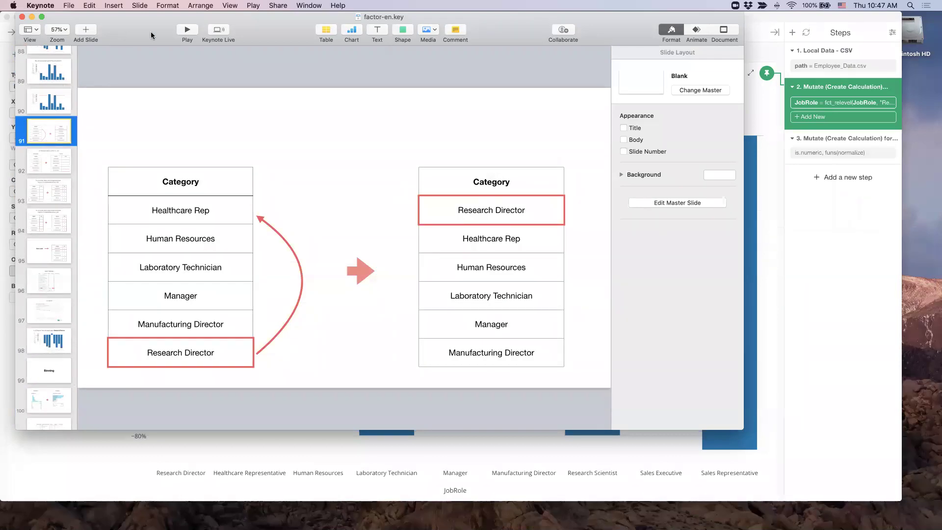
left_click(194, 32)
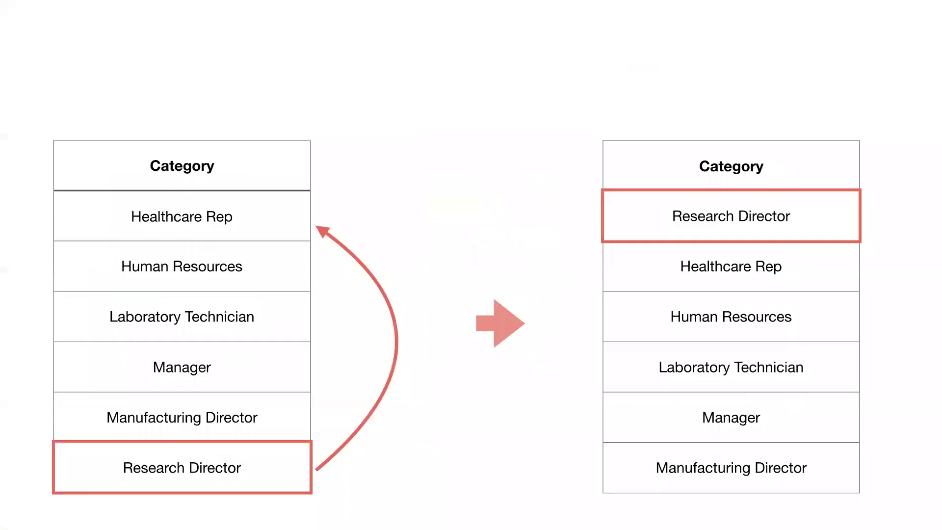